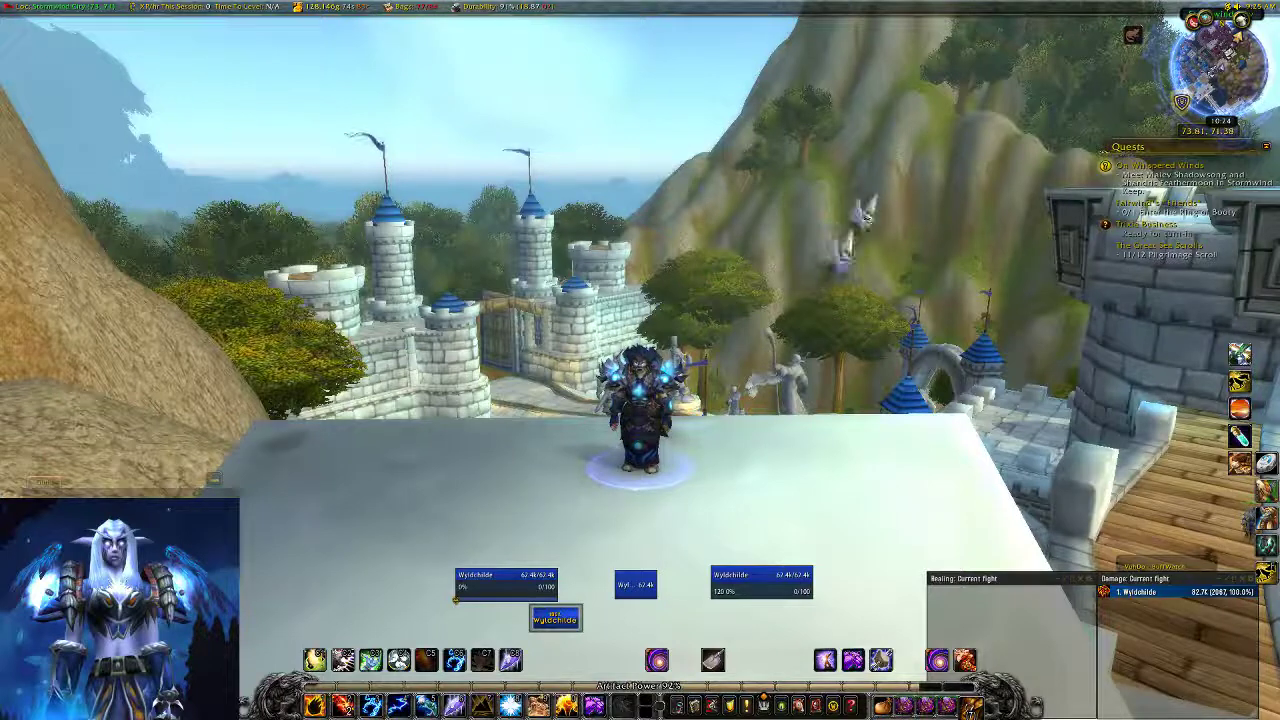
# - Unlock the Bartender4 bars, move the Pet Bar and Bar 5 higher, and open the options
pyautogui.moveTo(1215, 70)
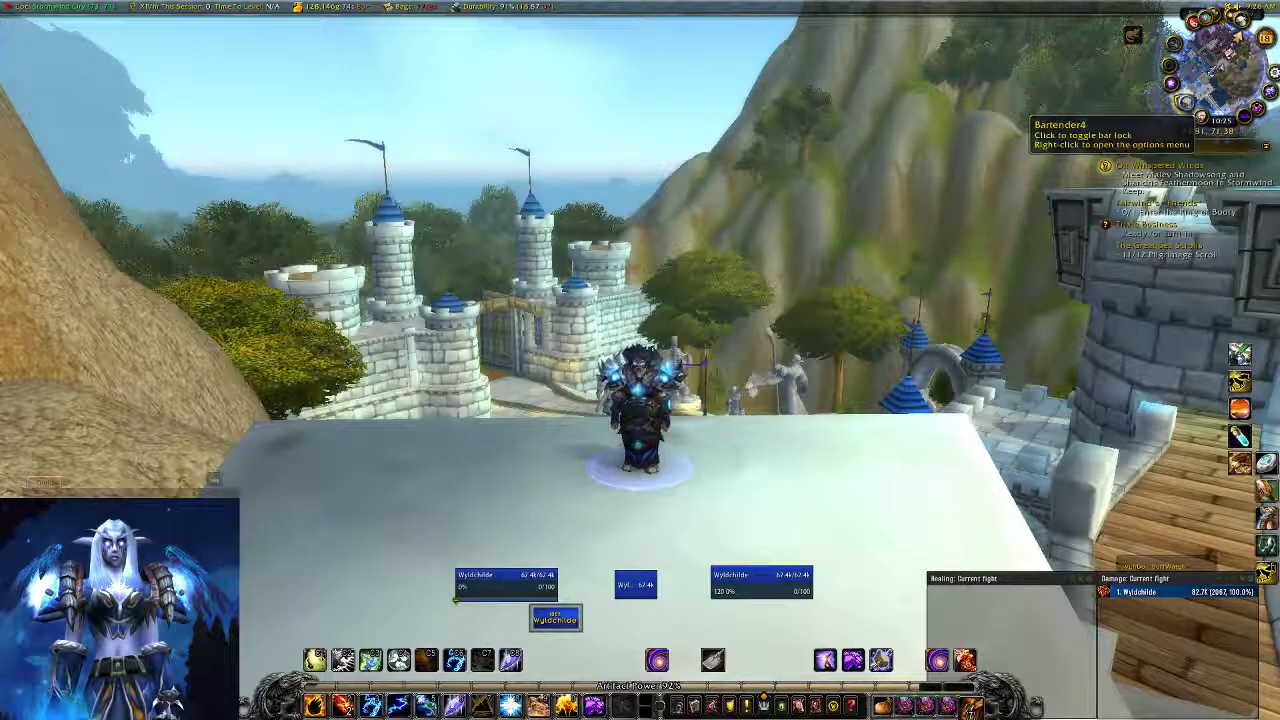
pyautogui.click(1185, 101)
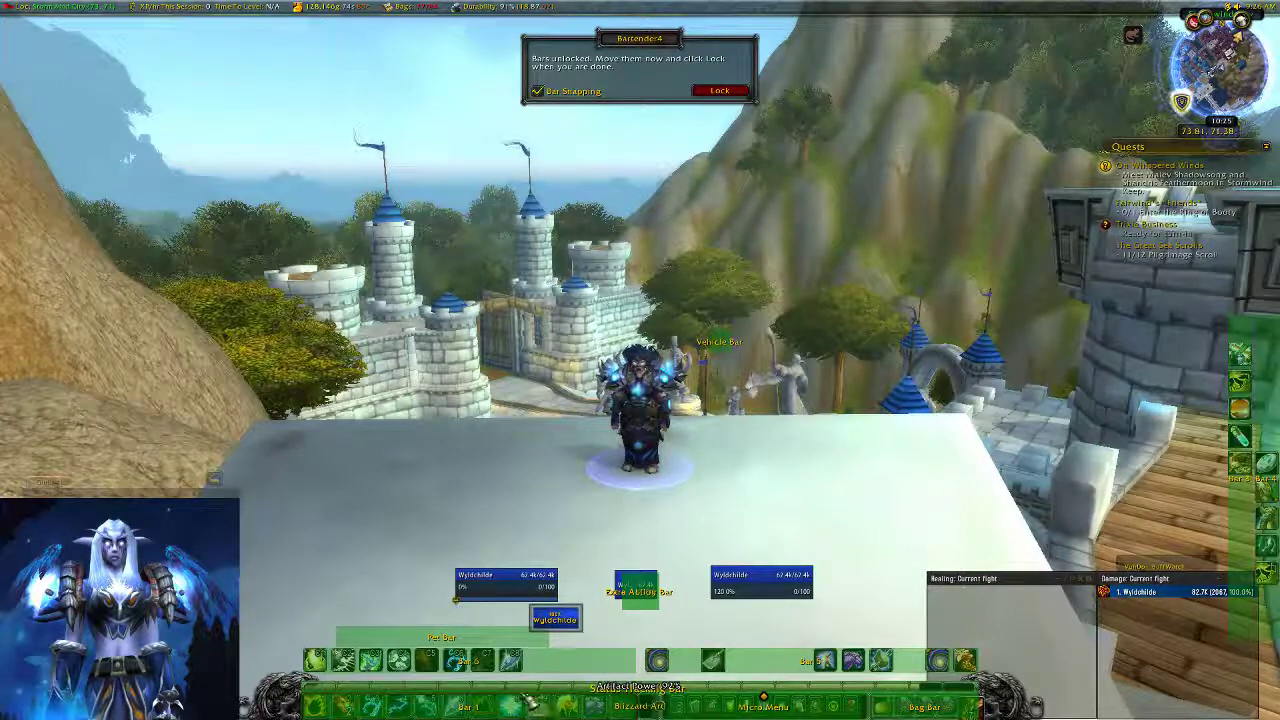
pyautogui.moveTo(441, 637); pyautogui.dragTo(412, 395)
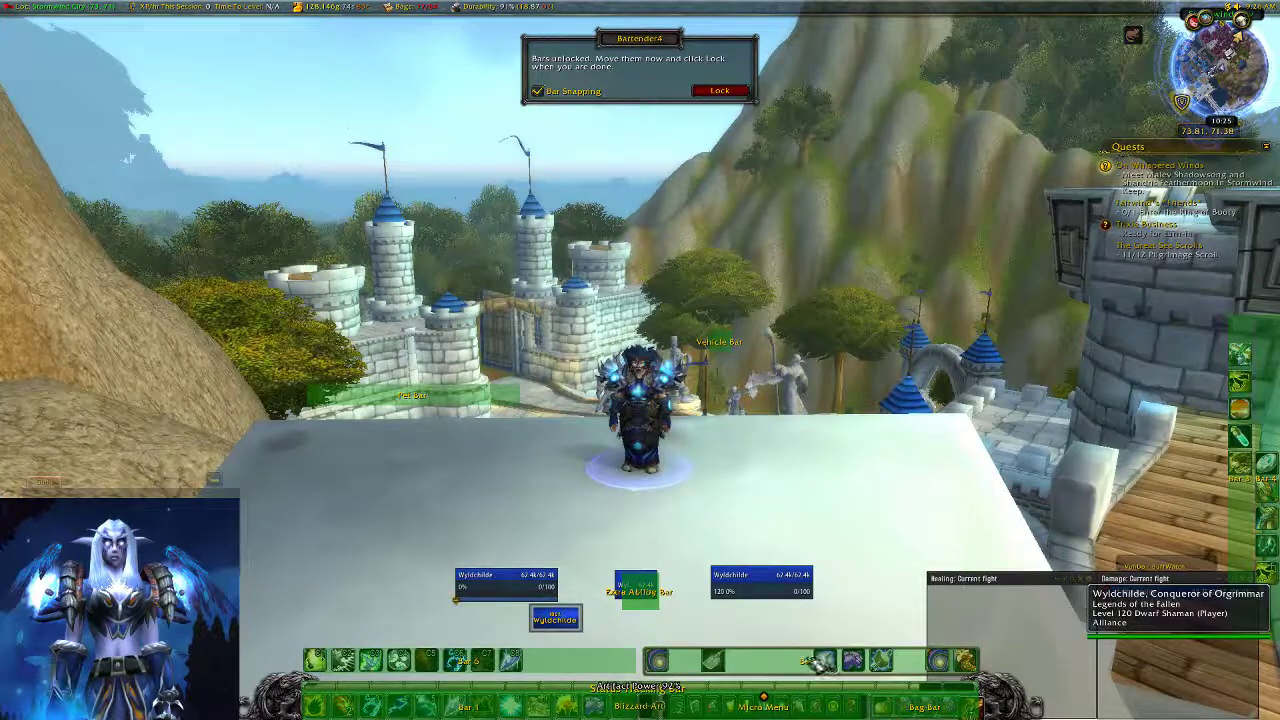
pyautogui.moveTo(866, 660); pyautogui.dragTo(951, 400)
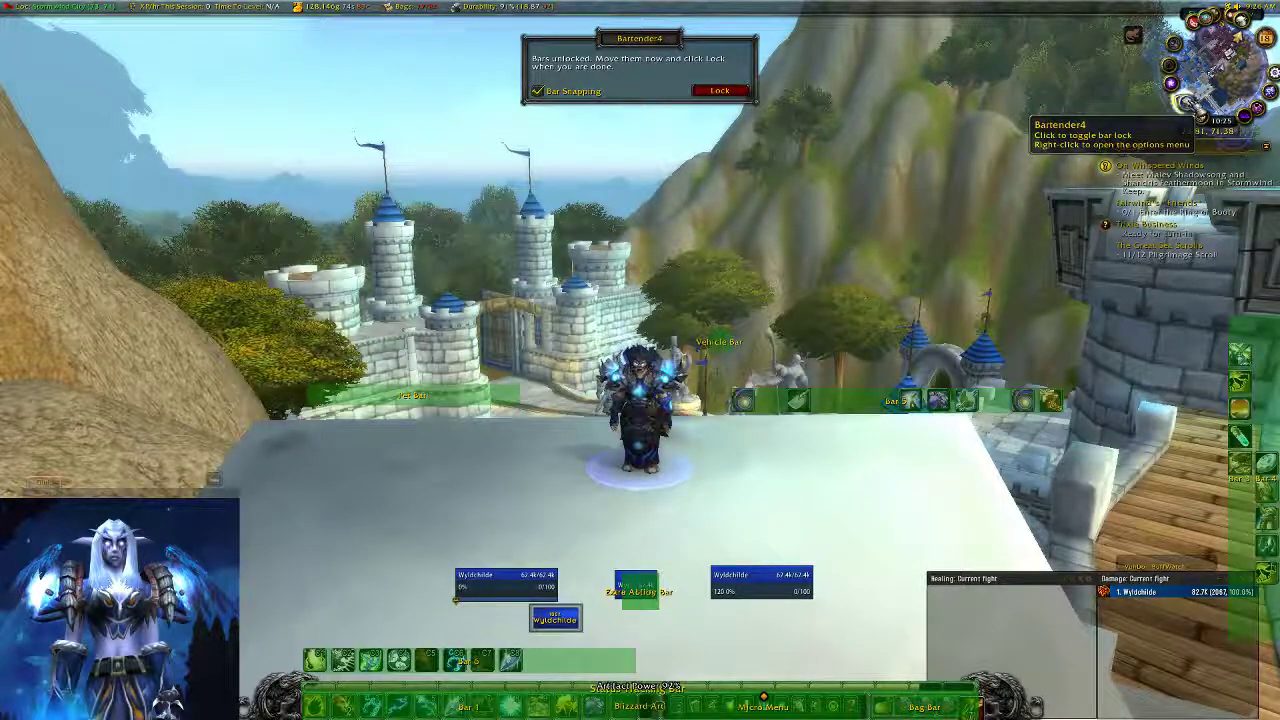
pyautogui.rightClick(1187, 102)
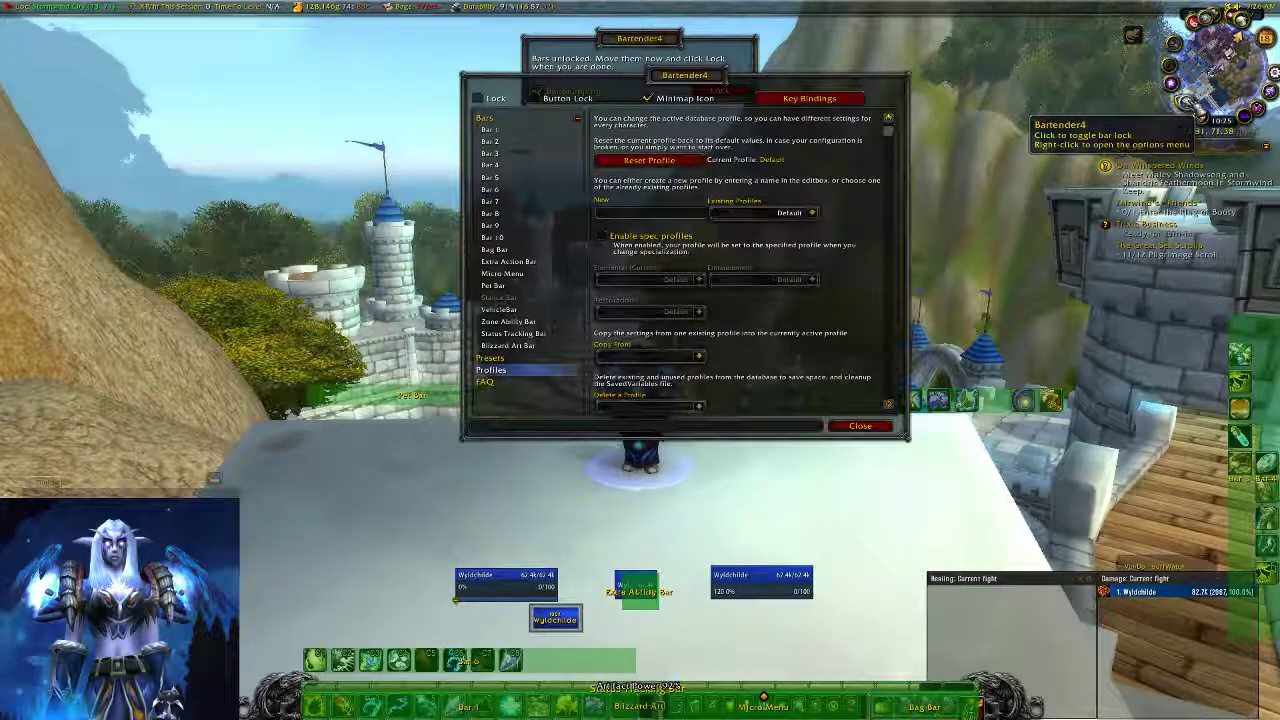
# - Move the options window aside and create a new profile named 'Tutorial'
pyautogui.moveTo(709, 86); pyautogui.dragTo(675, 165)
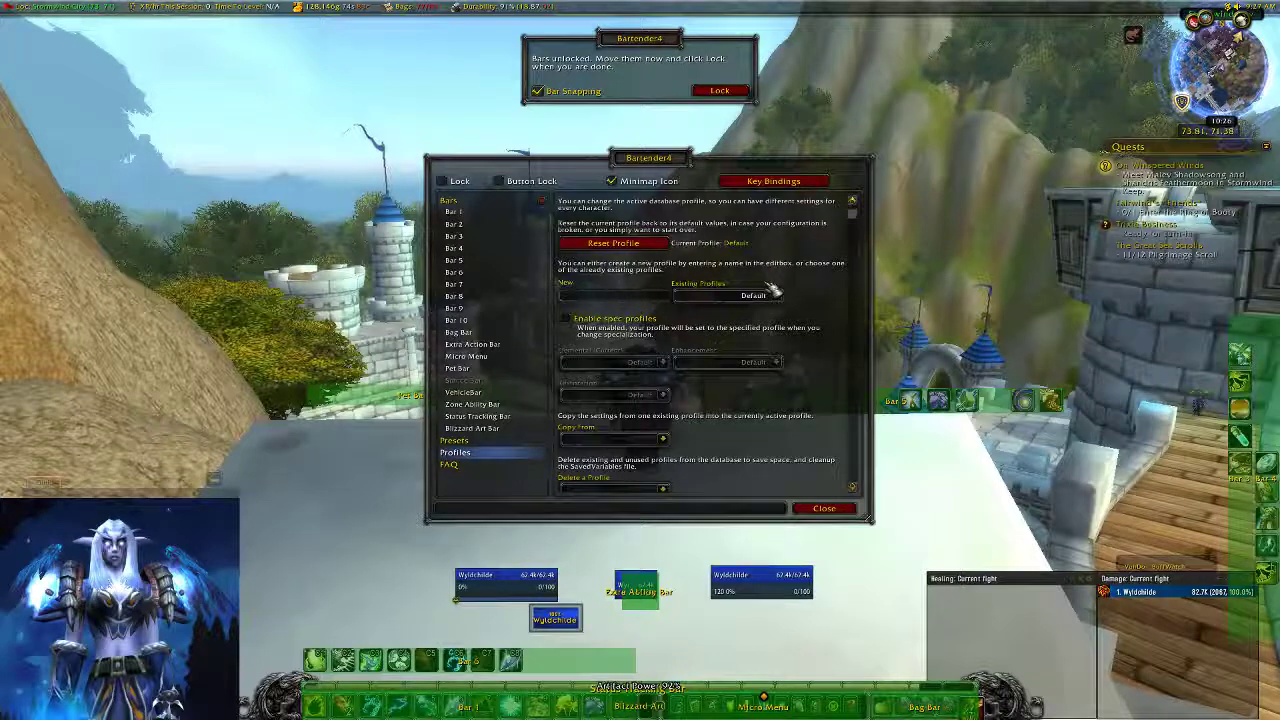
pyautogui.click(609, 296)
pyautogui.write('Tutorial')
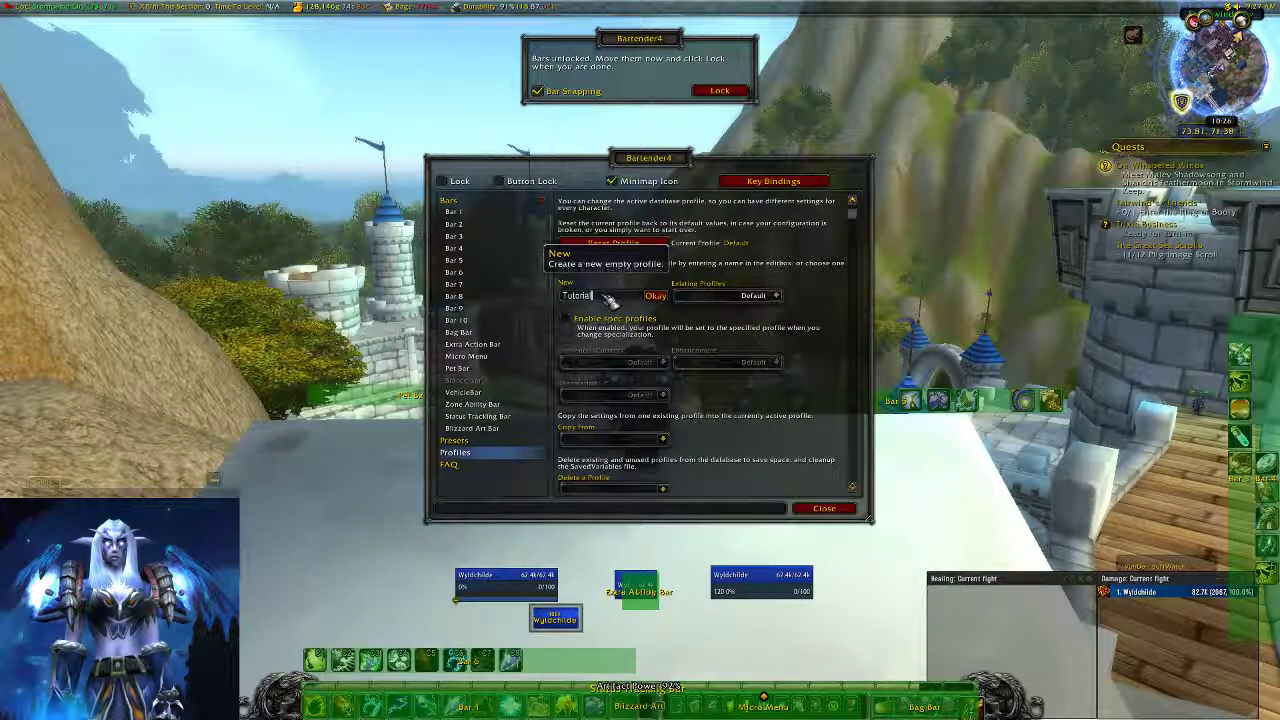
pyautogui.click(660, 296)
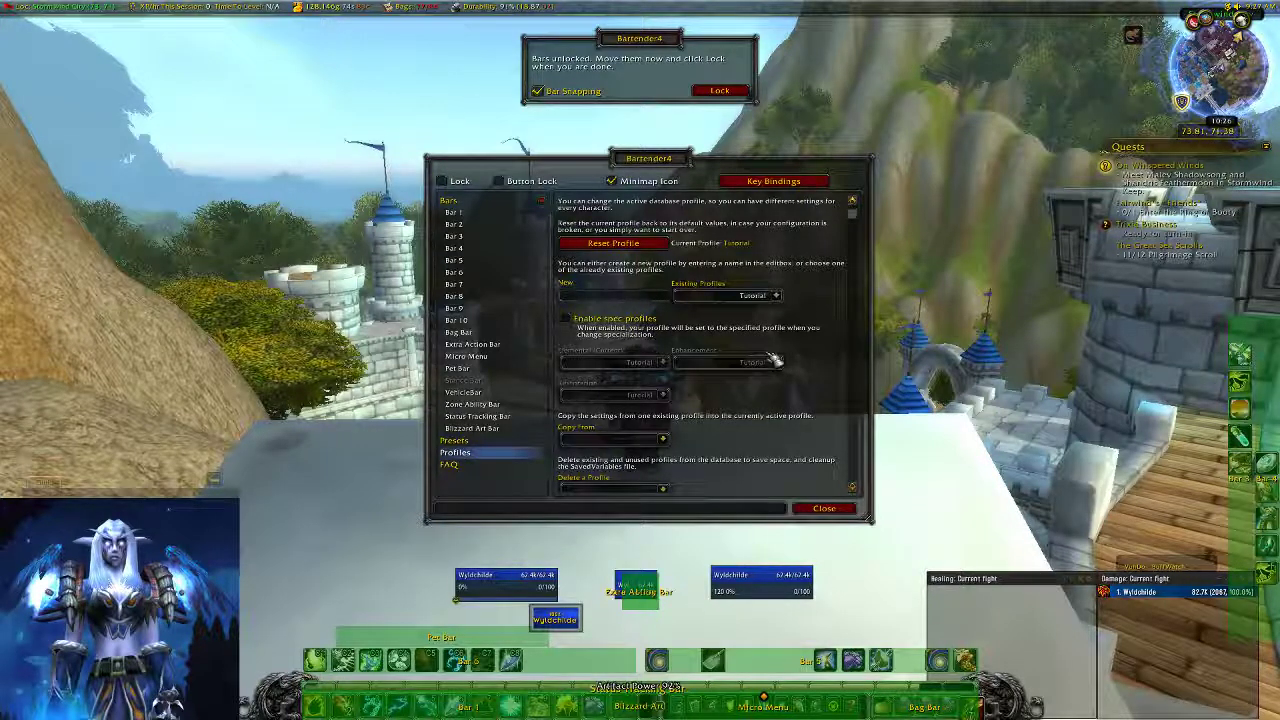
# - Apply the 'Two bars wide' preset from the Presets page
pyautogui.click(519, 446)
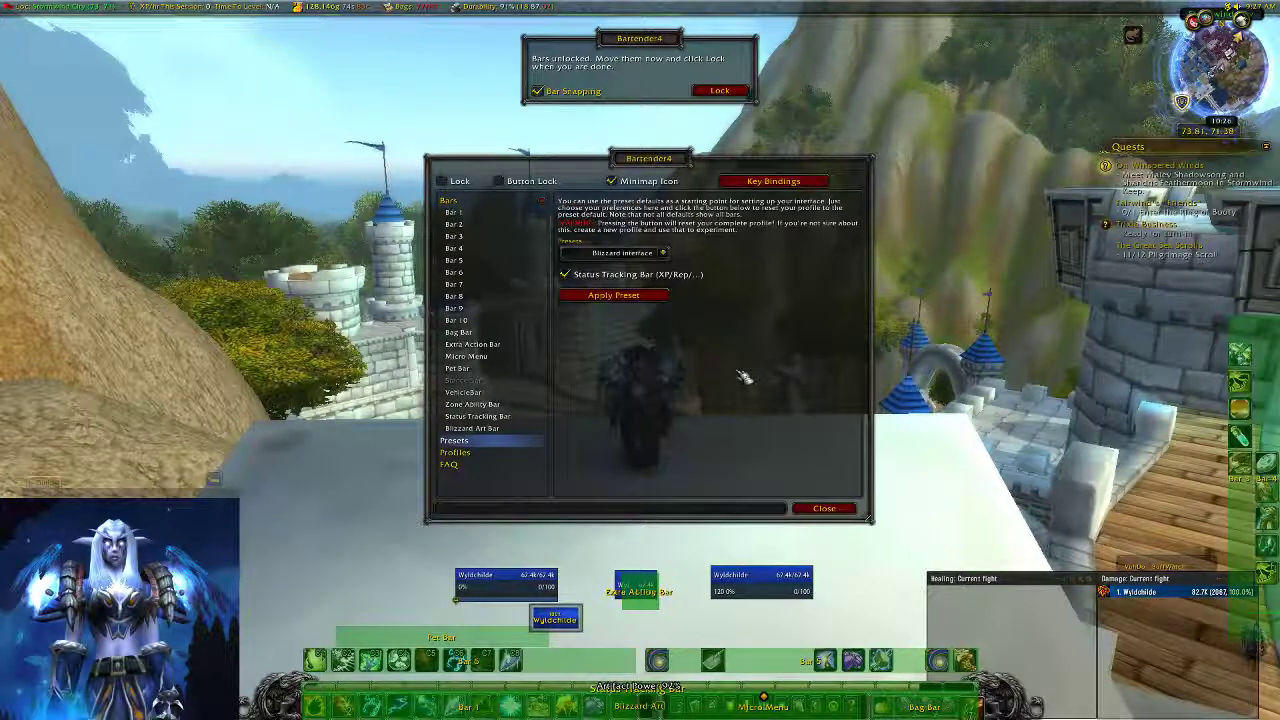
pyautogui.click(662, 253)
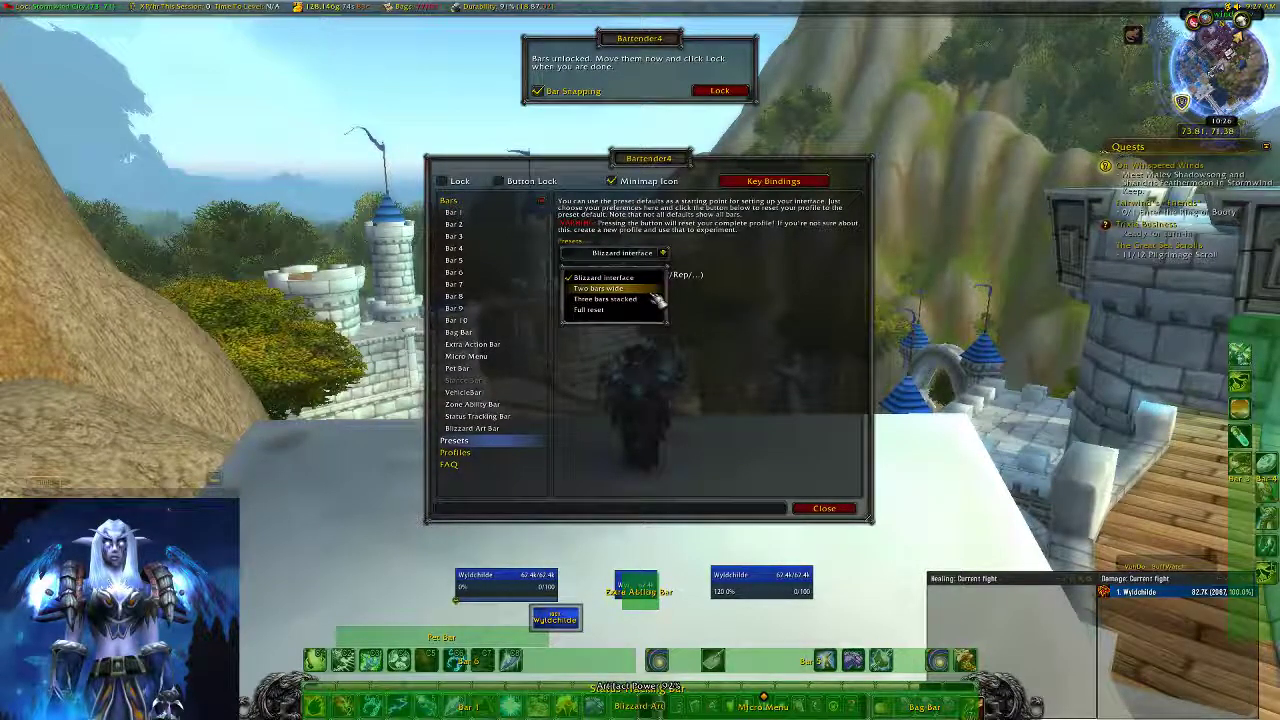
pyautogui.click(654, 290)
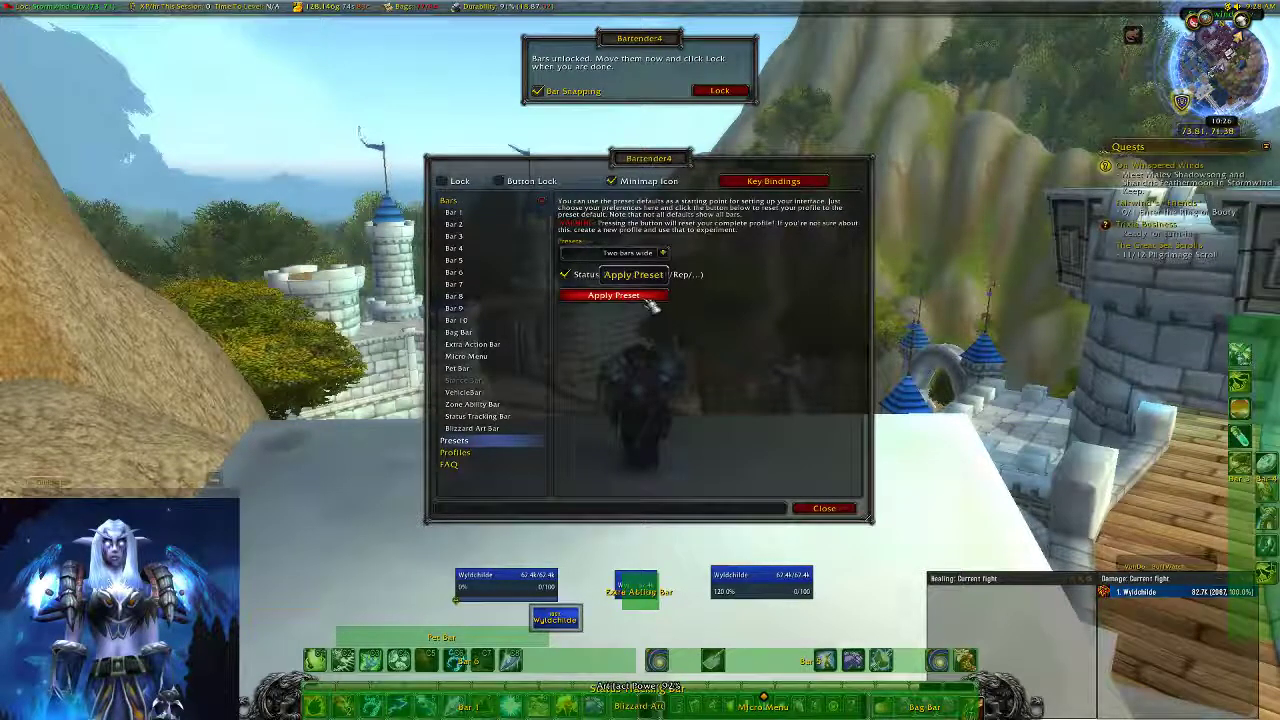
pyautogui.click(647, 299)
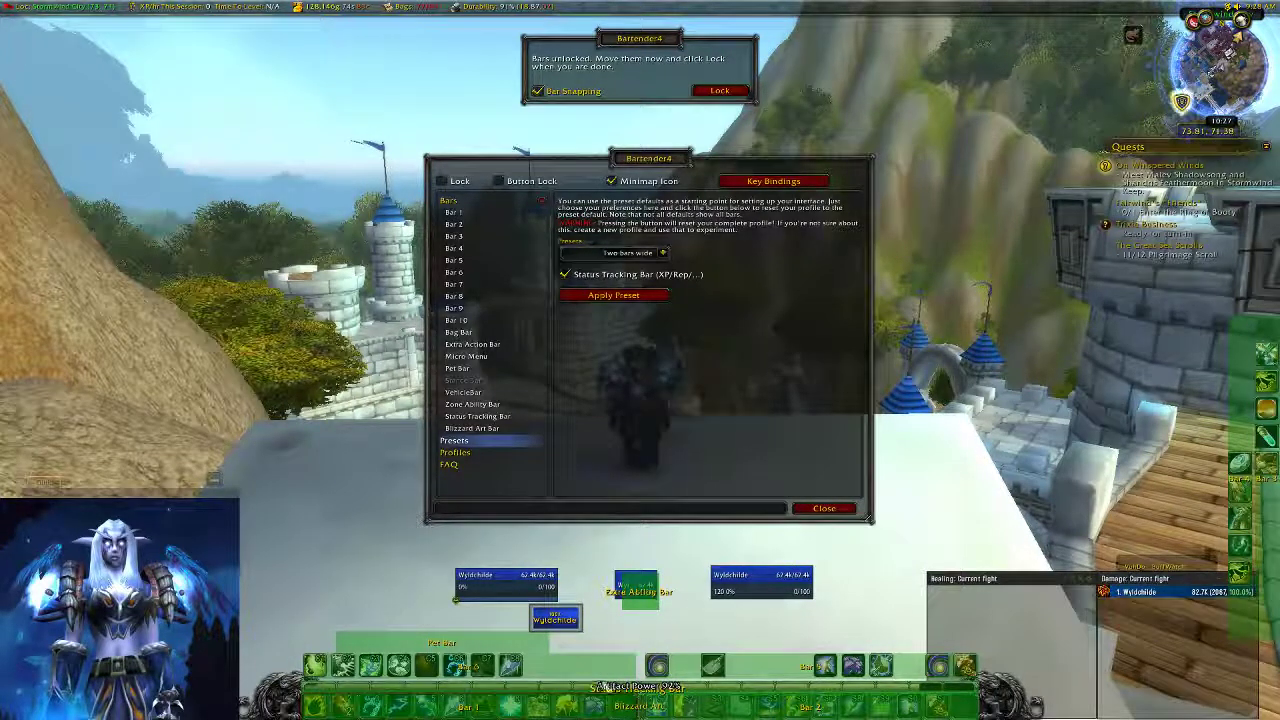
# - Apply the 'Three bars stacked' preset, then select 'Full reset' in the preset list
pyautogui.click(664, 253)
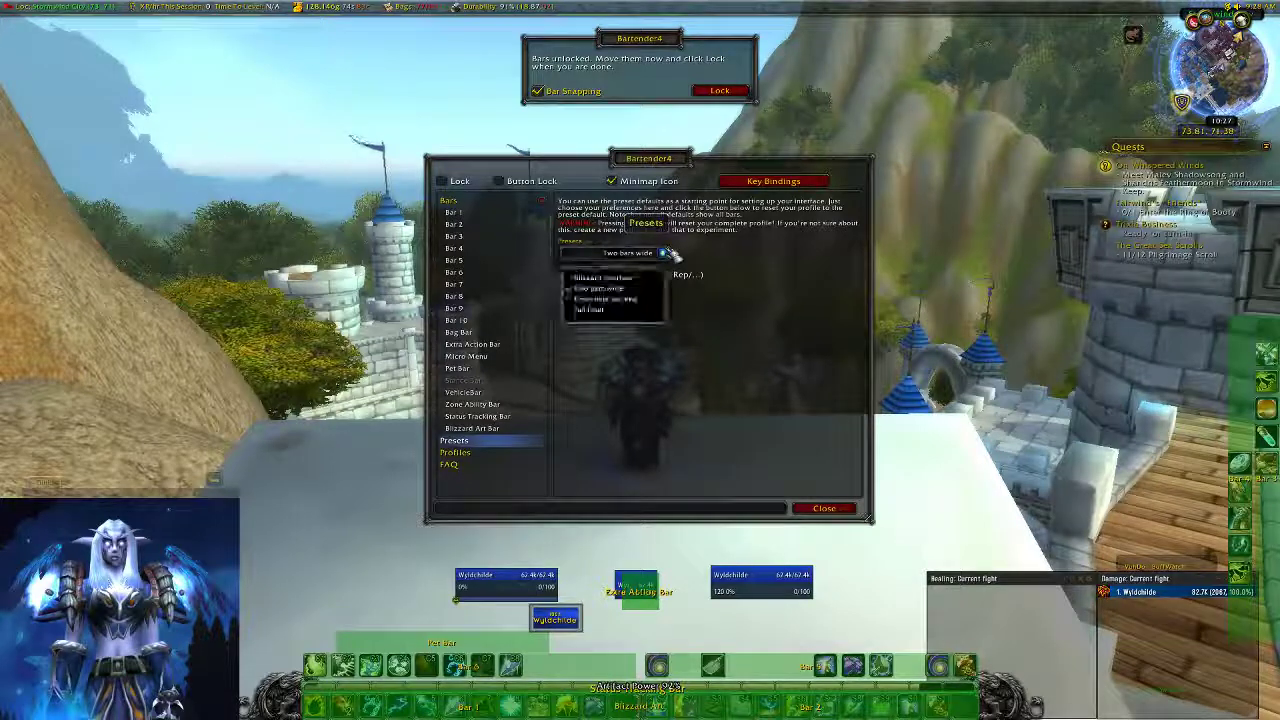
pyautogui.click(638, 299)
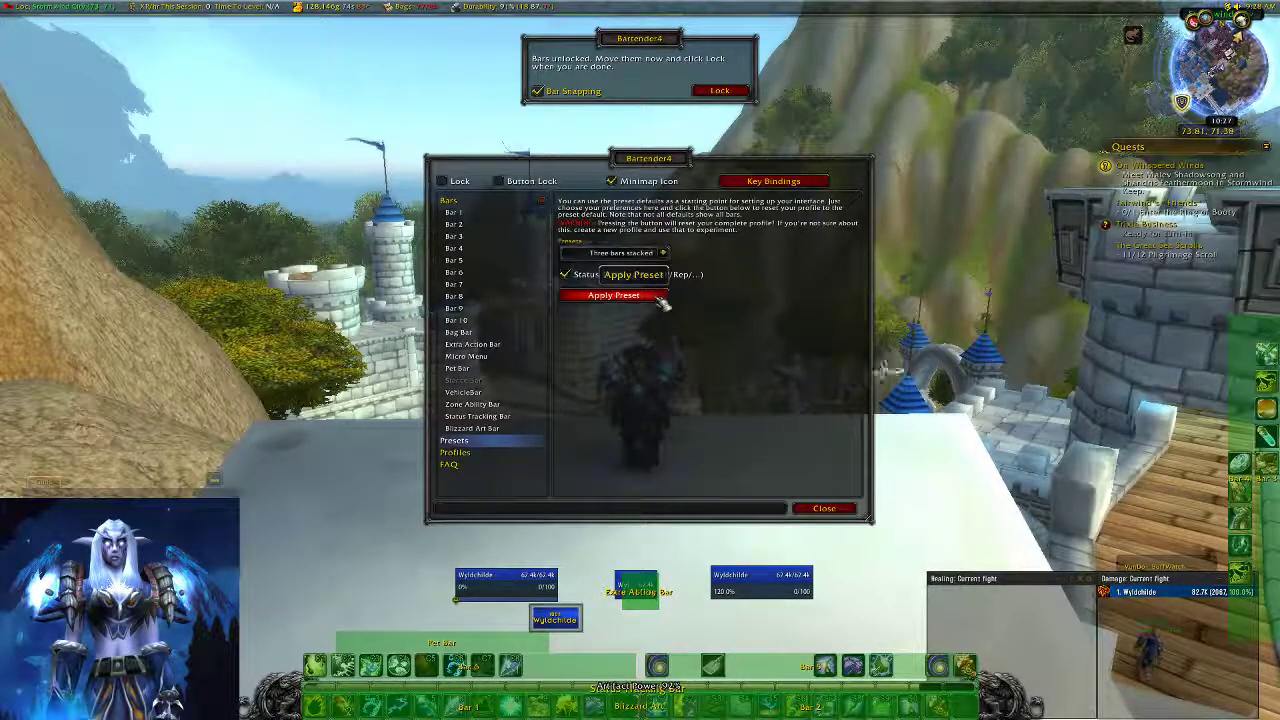
pyautogui.click(640, 296)
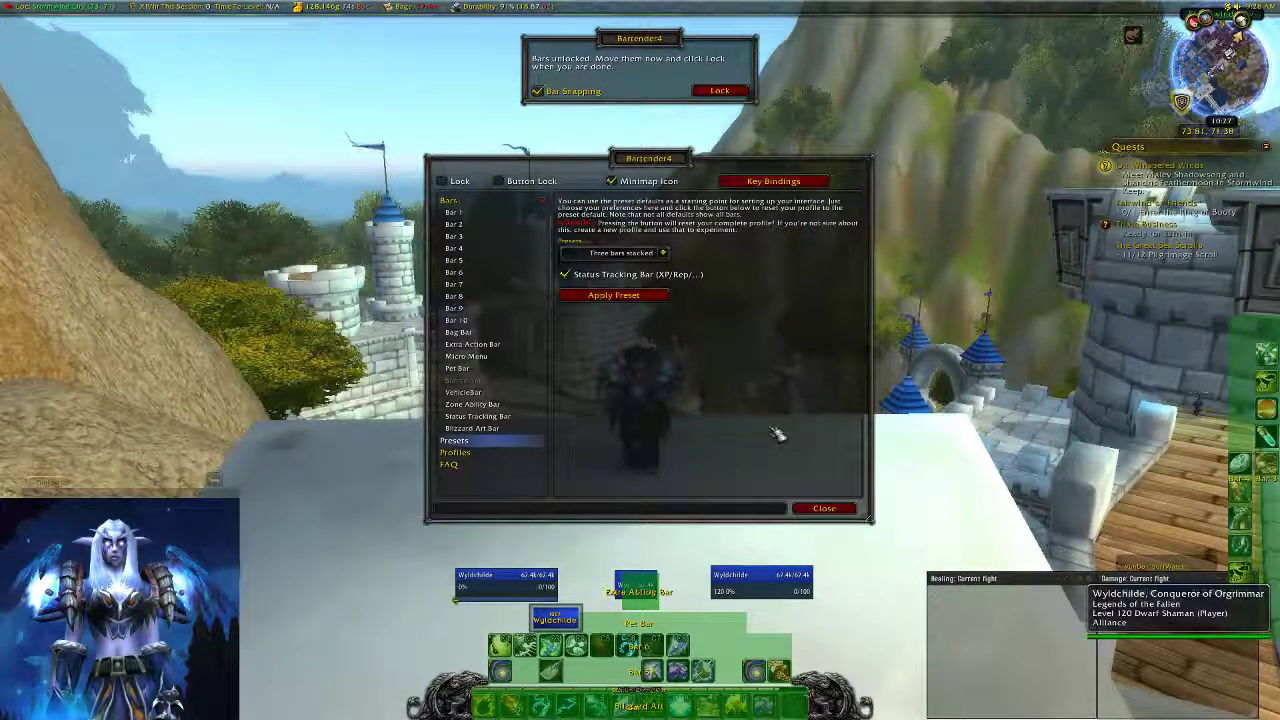
pyautogui.click(664, 253)
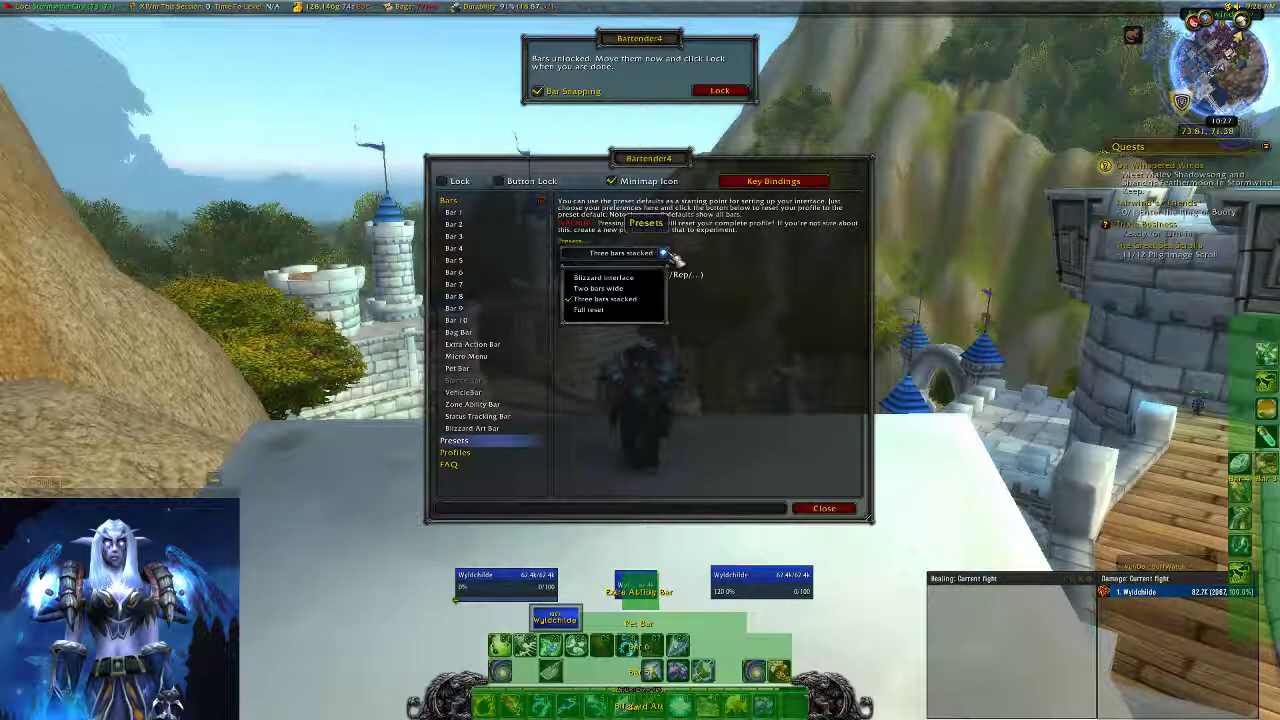
pyautogui.click(645, 311)
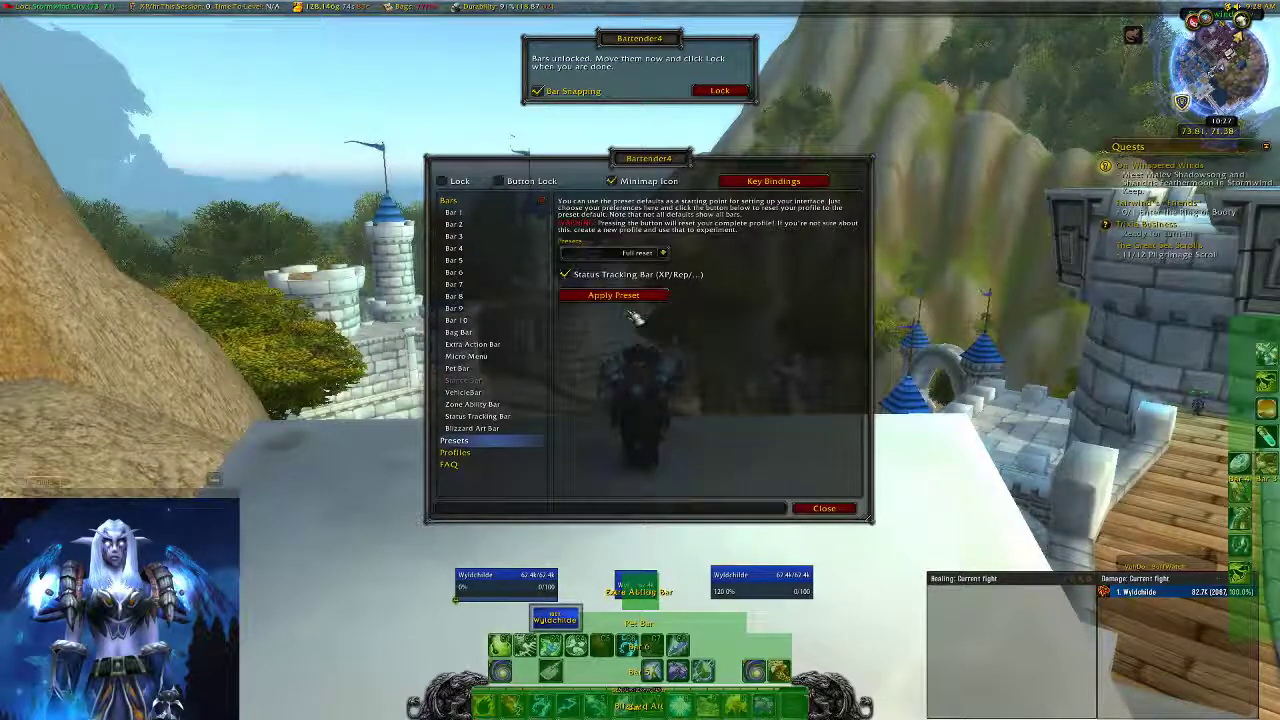
# - Apply Full reset, then stack the bars centrally, drop one a row, and move the unit frame upper-left
pyautogui.click(624, 297)
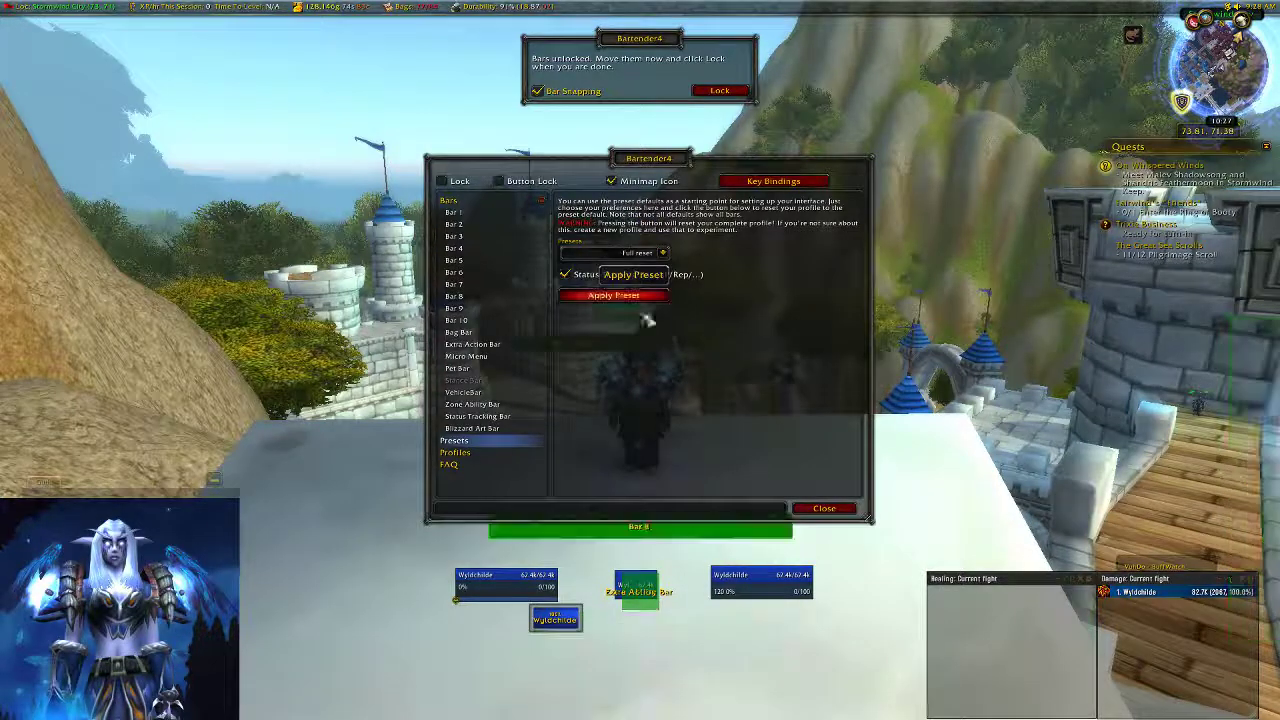
pyautogui.moveTo(656, 170); pyautogui.dragTo(1064, 103)
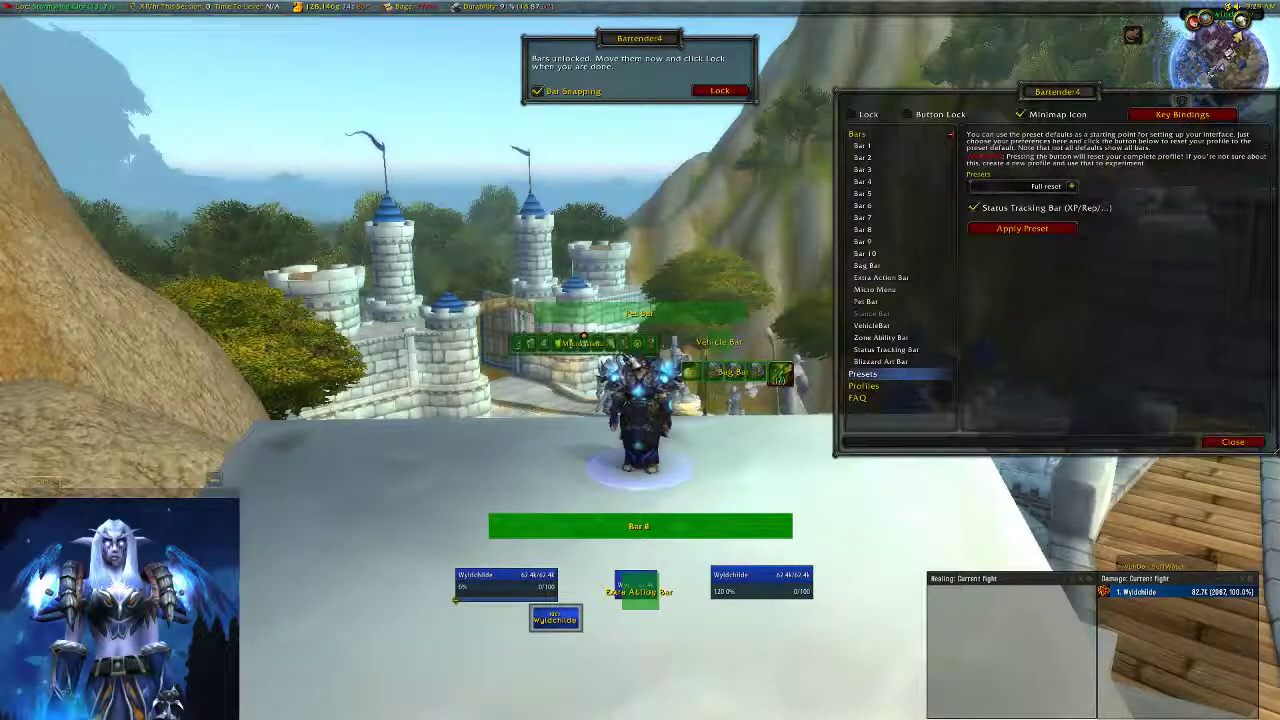
pyautogui.click(648, 530)
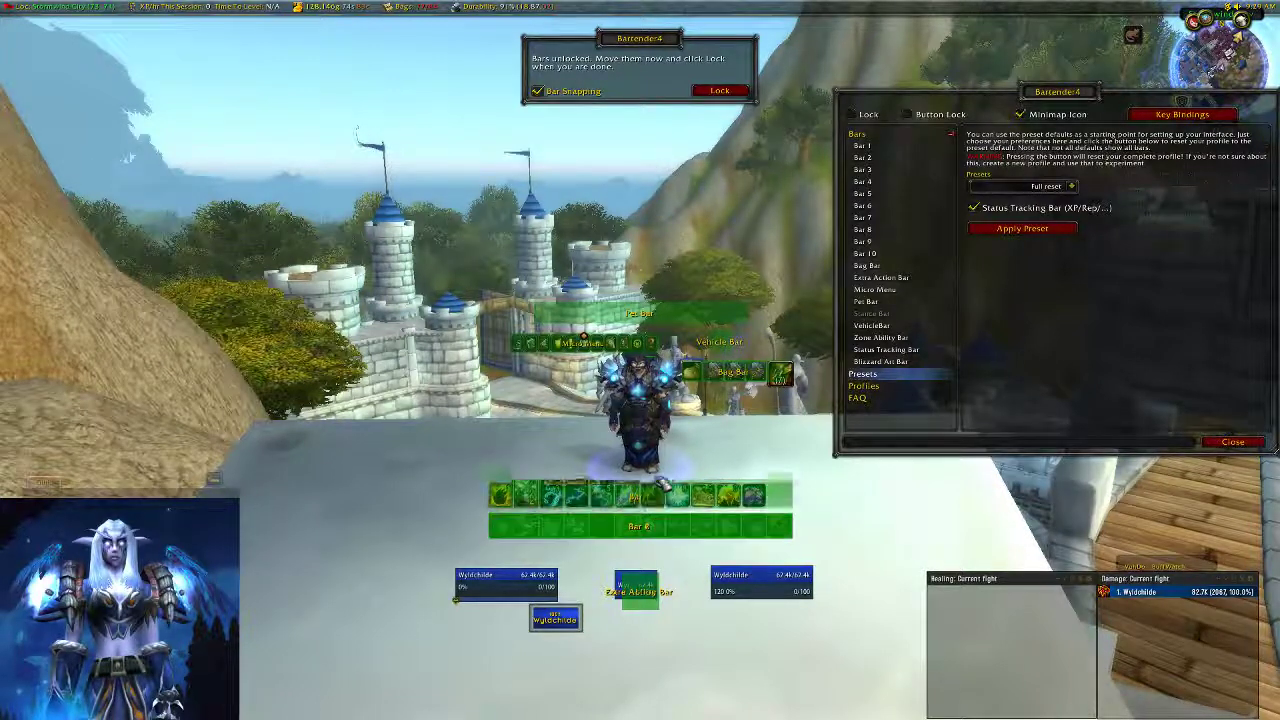
pyautogui.moveTo(665, 530); pyautogui.dragTo(681, 524)
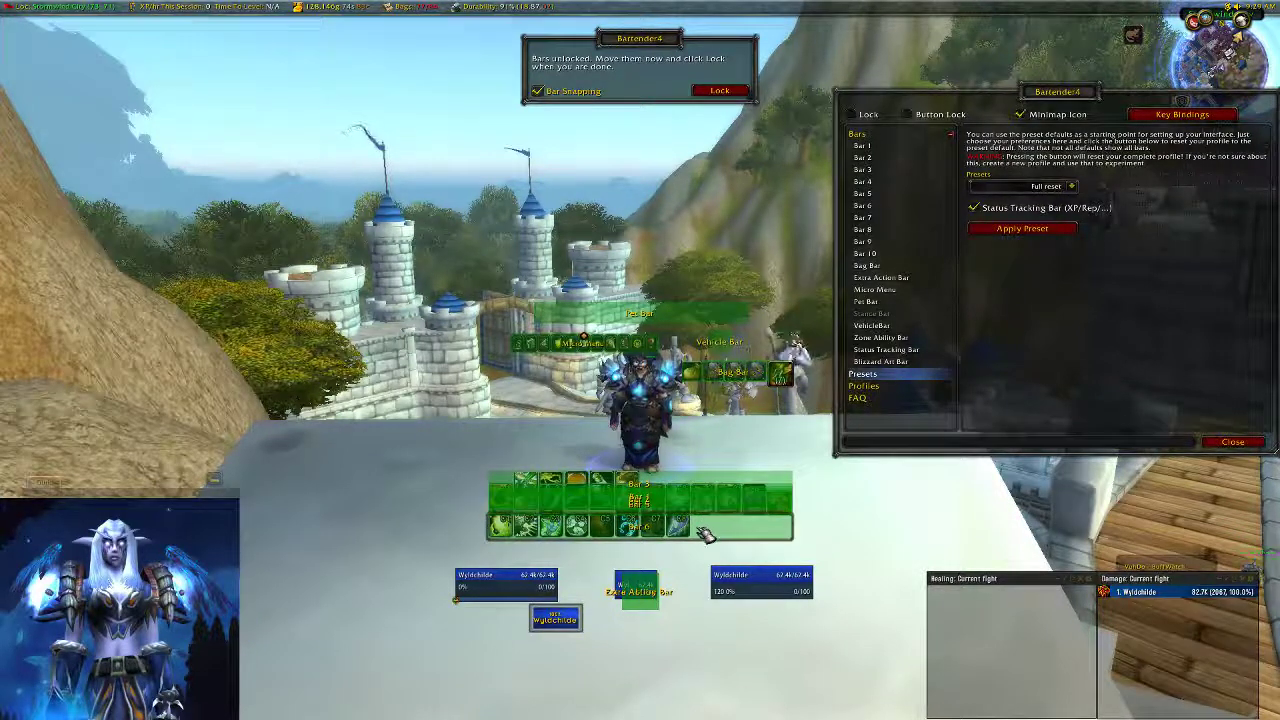
pyautogui.moveTo(556, 618); pyautogui.dragTo(80, 246)
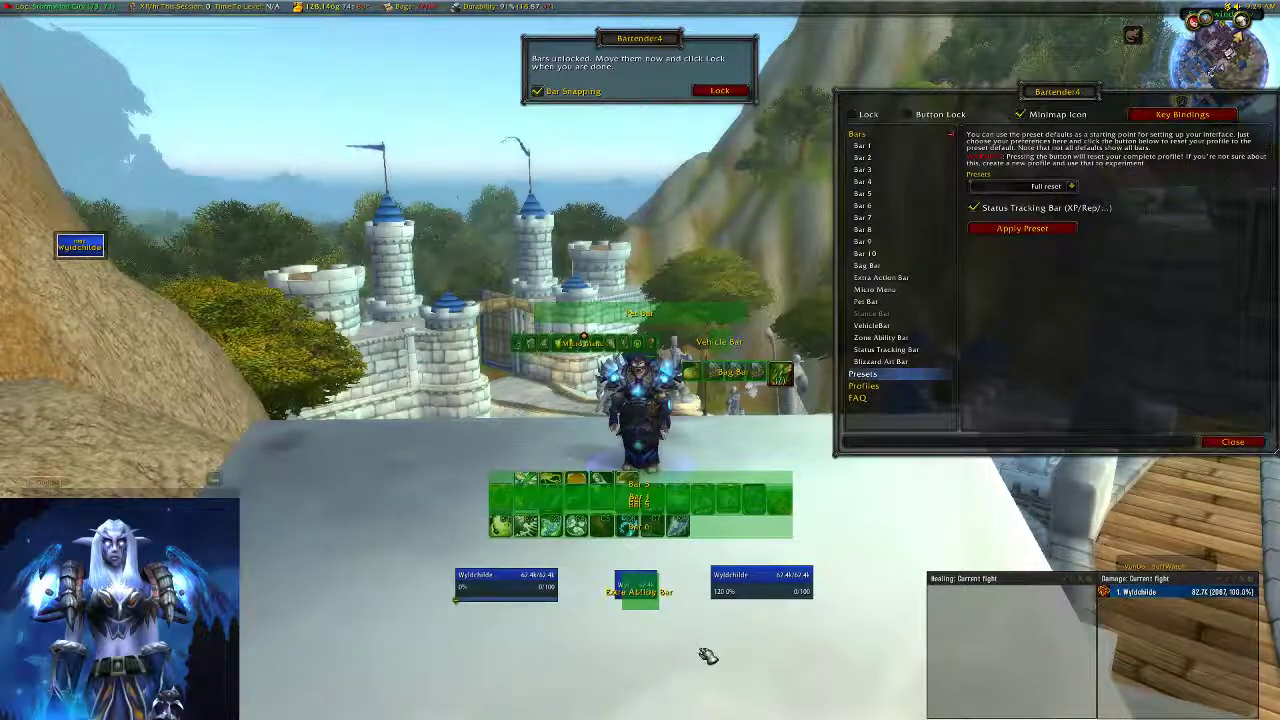
pyautogui.moveTo(705, 545); pyautogui.dragTo(690, 645)
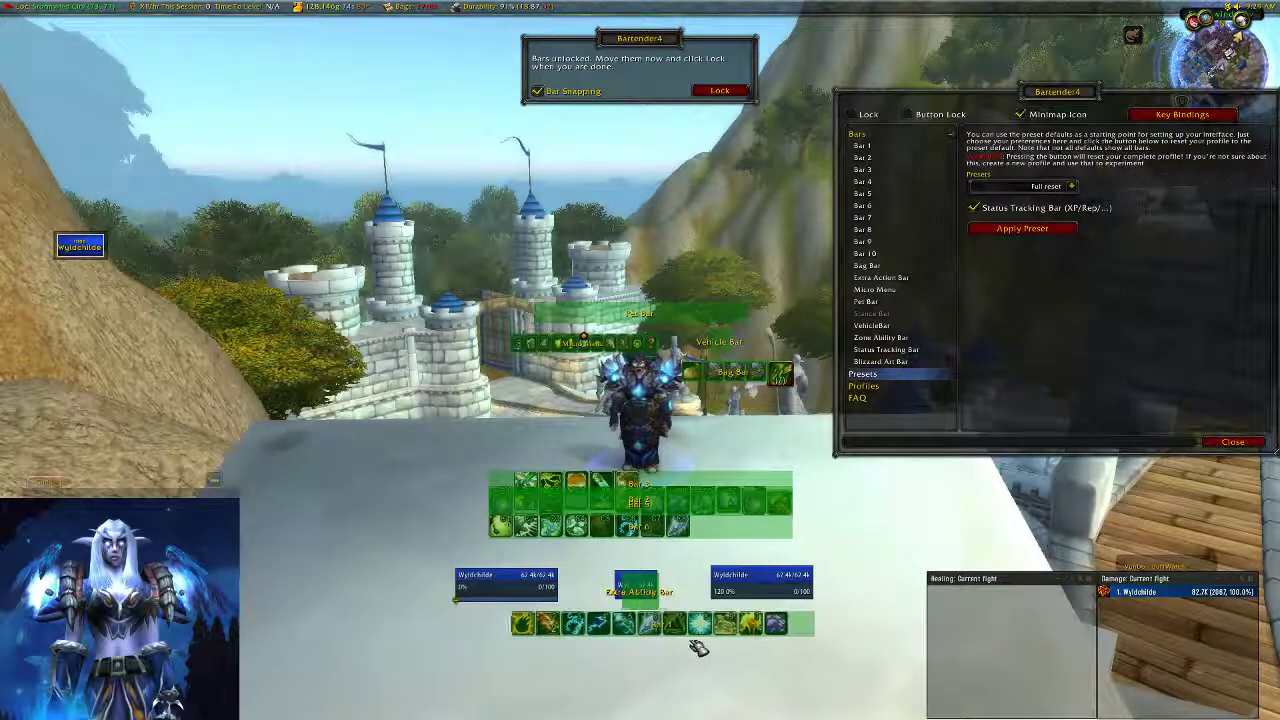
# - Turn off bar snapping and place the Extra Action and Zone Ability Bars at bottom-left
pyautogui.click(539, 91)
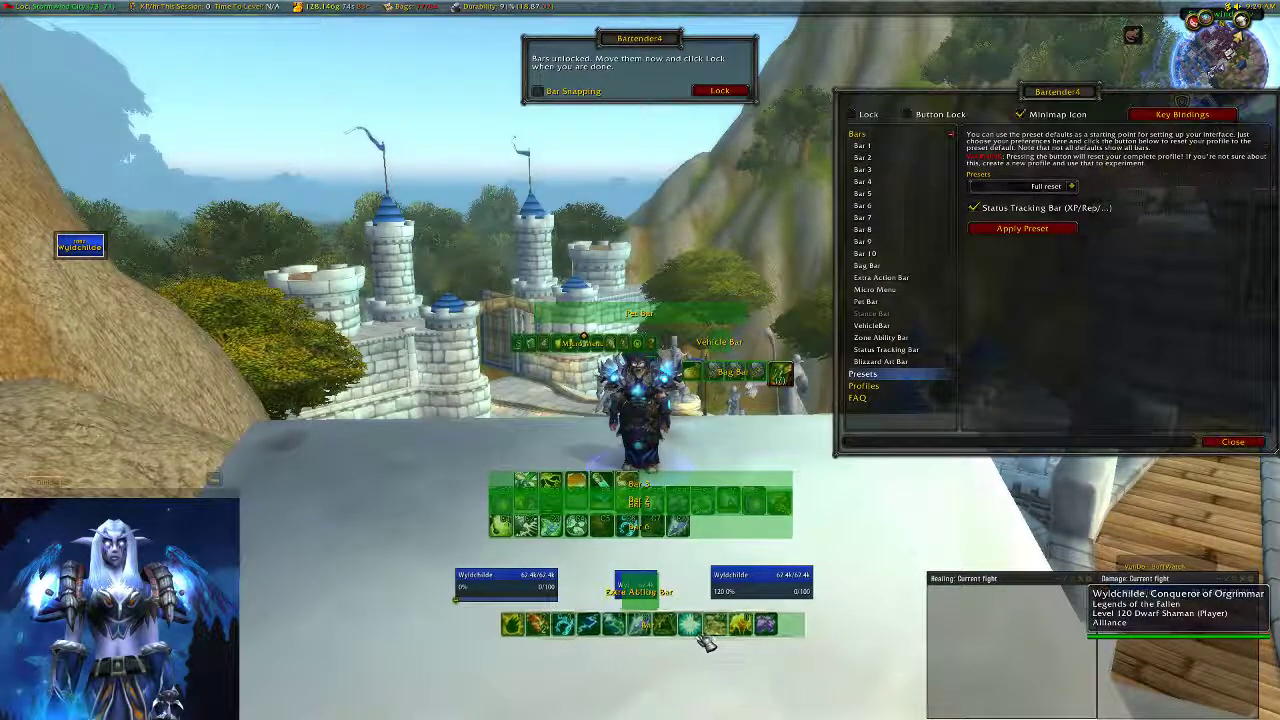
pyautogui.moveTo(707, 641); pyautogui.dragTo(706, 640)
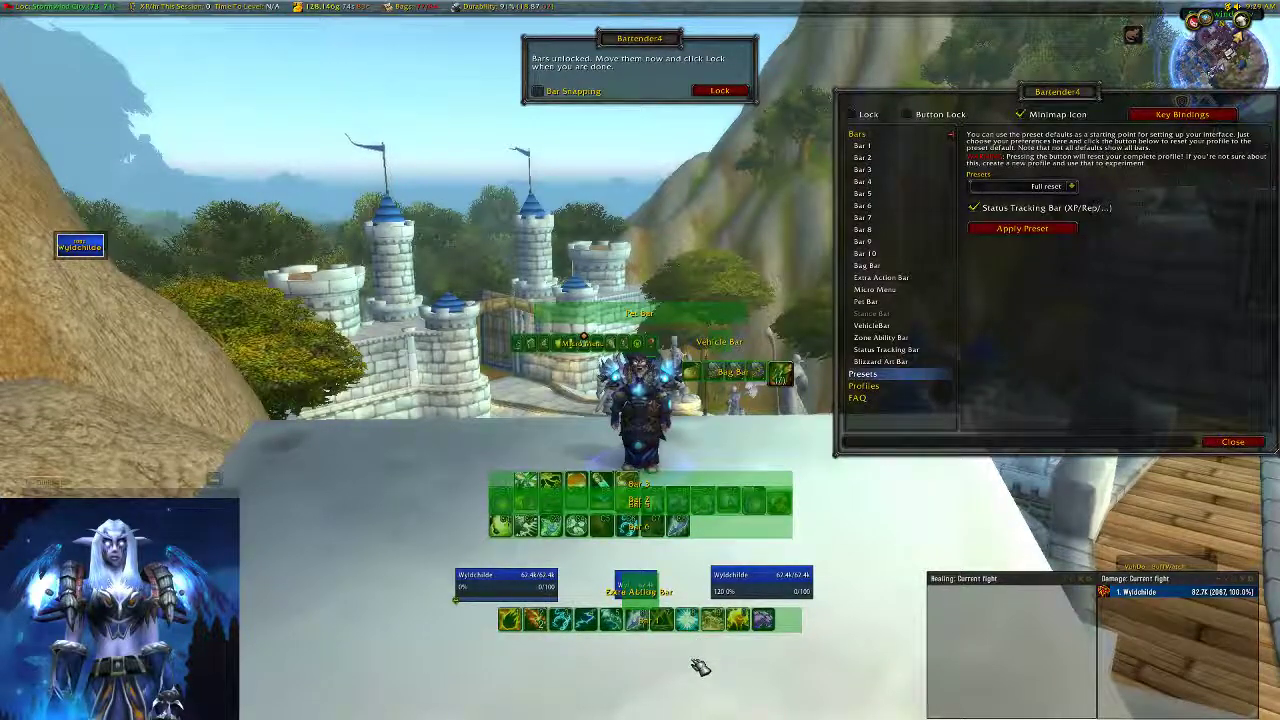
pyautogui.moveTo(652, 594); pyautogui.dragTo(398, 701)
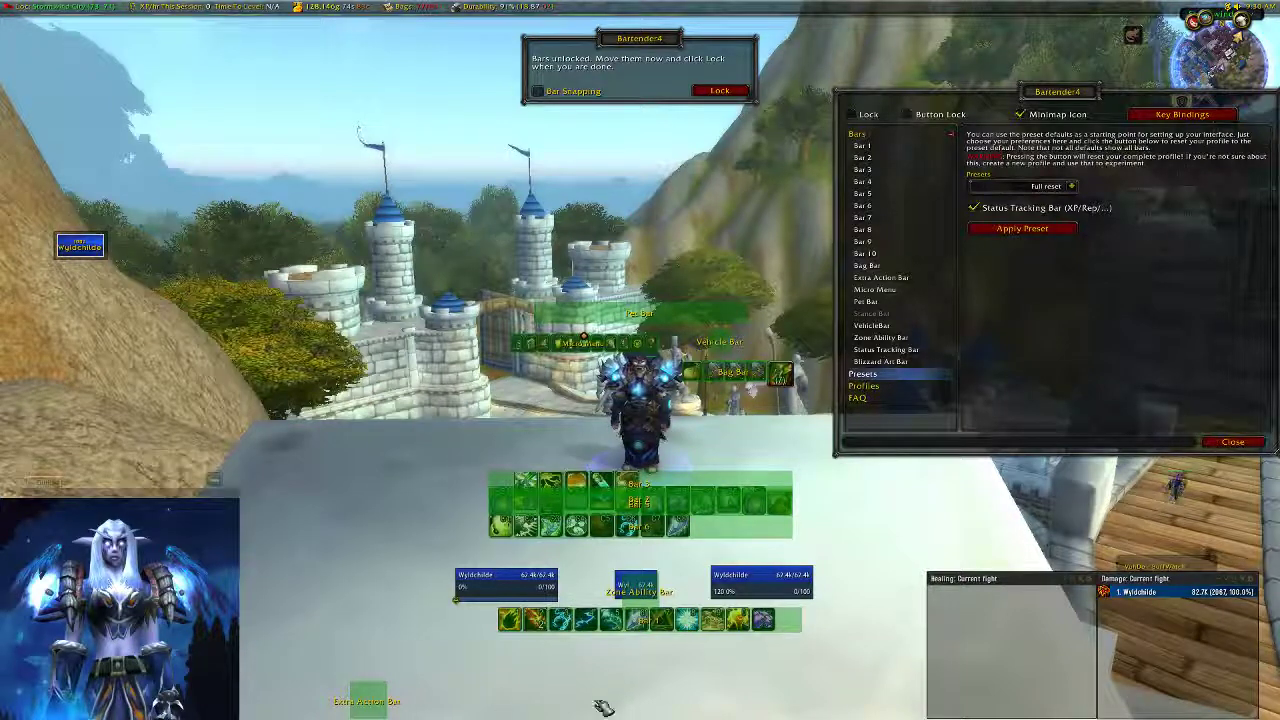
pyautogui.moveTo(659, 598); pyautogui.dragTo(376, 700)
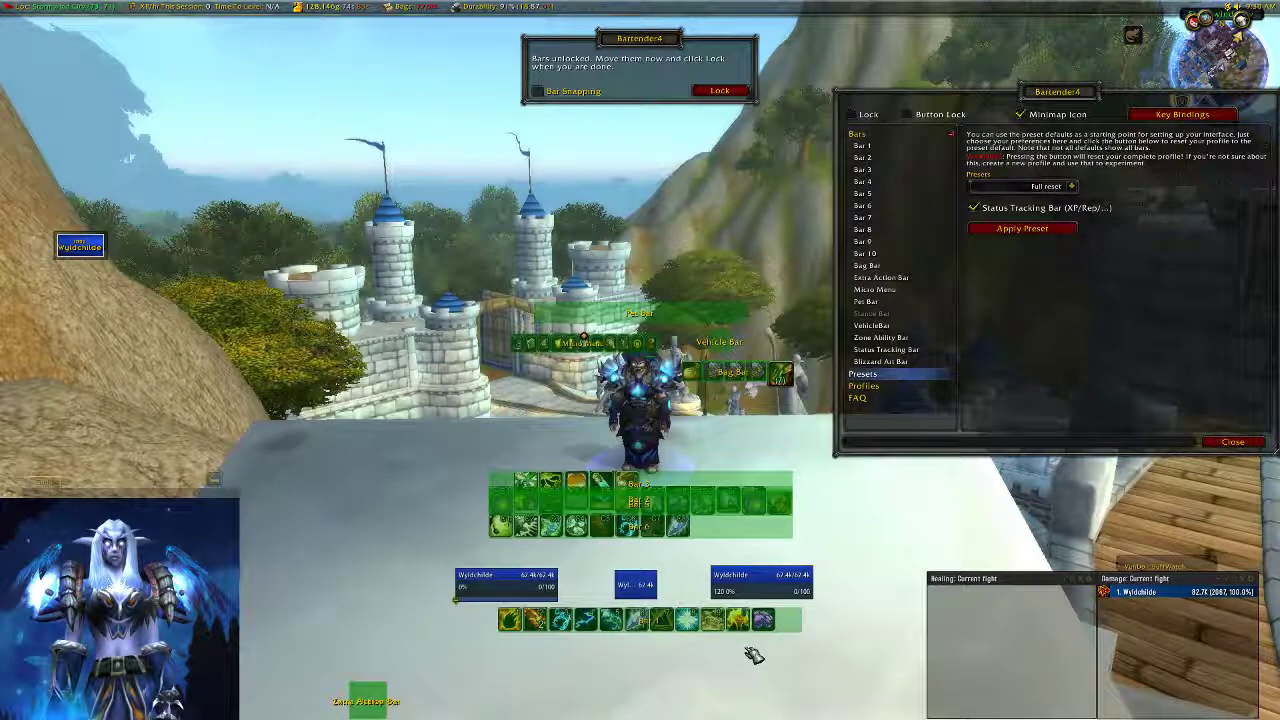
pyautogui.moveTo(782, 632)
pyautogui.mouseDown()
pyautogui.moveTo(750, 617)
pyautogui.moveTo(772, 628)
pyautogui.mouseUp()
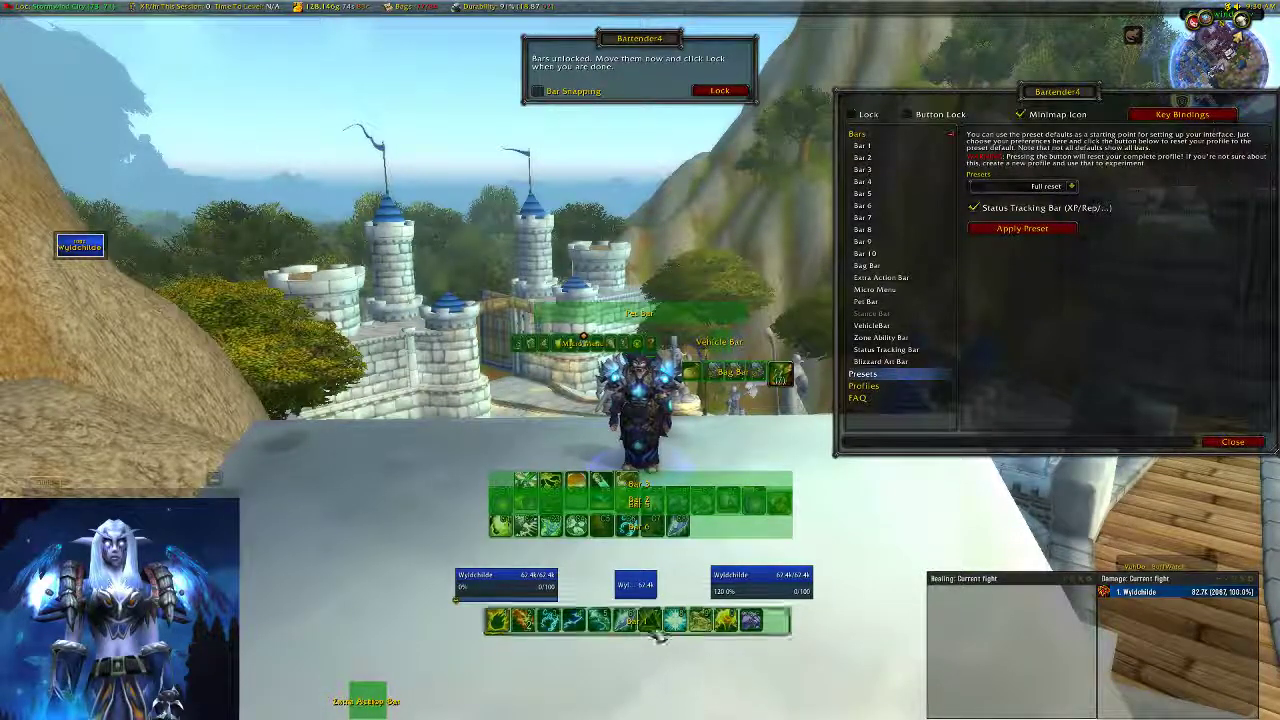
# - Arrange Bar 2 and Bar 3 in separate rows near the bottom bar
pyautogui.moveTo(694, 528); pyautogui.dragTo(672, 680)
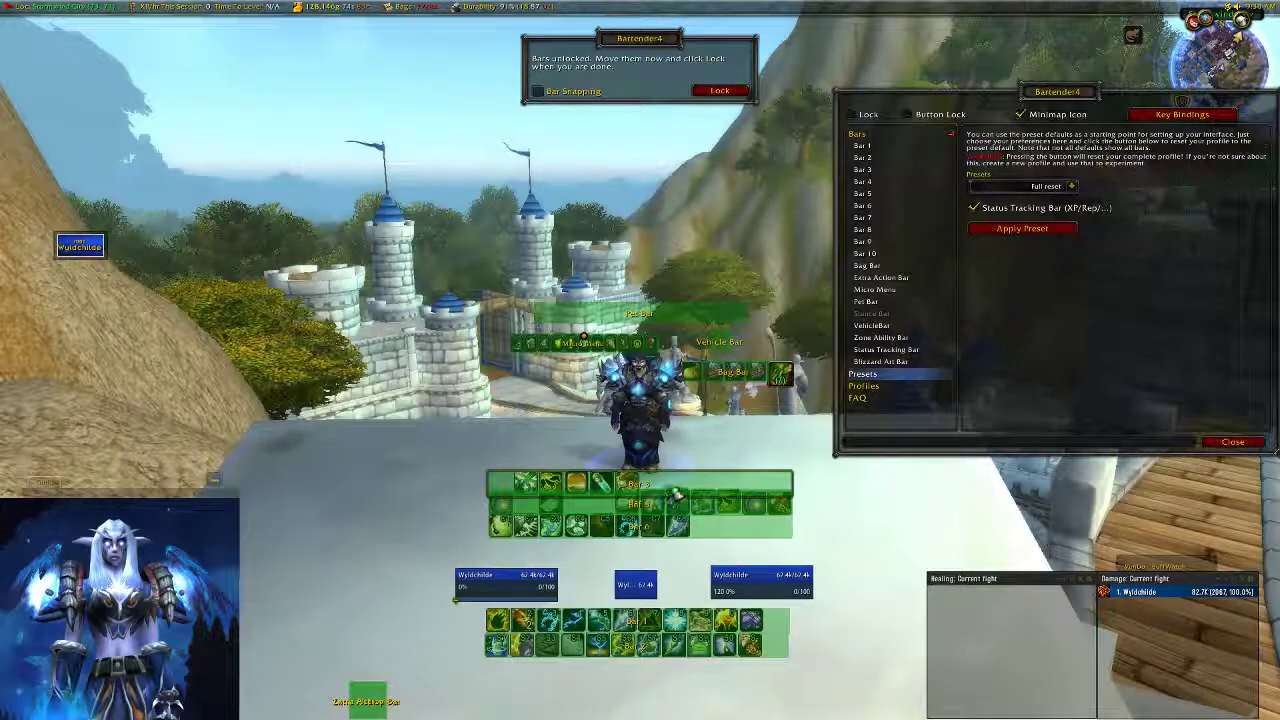
pyautogui.moveTo(612, 486); pyautogui.dragTo(604, 594)
pyautogui.moveTo(672, 692); pyautogui.dragTo(669, 704)
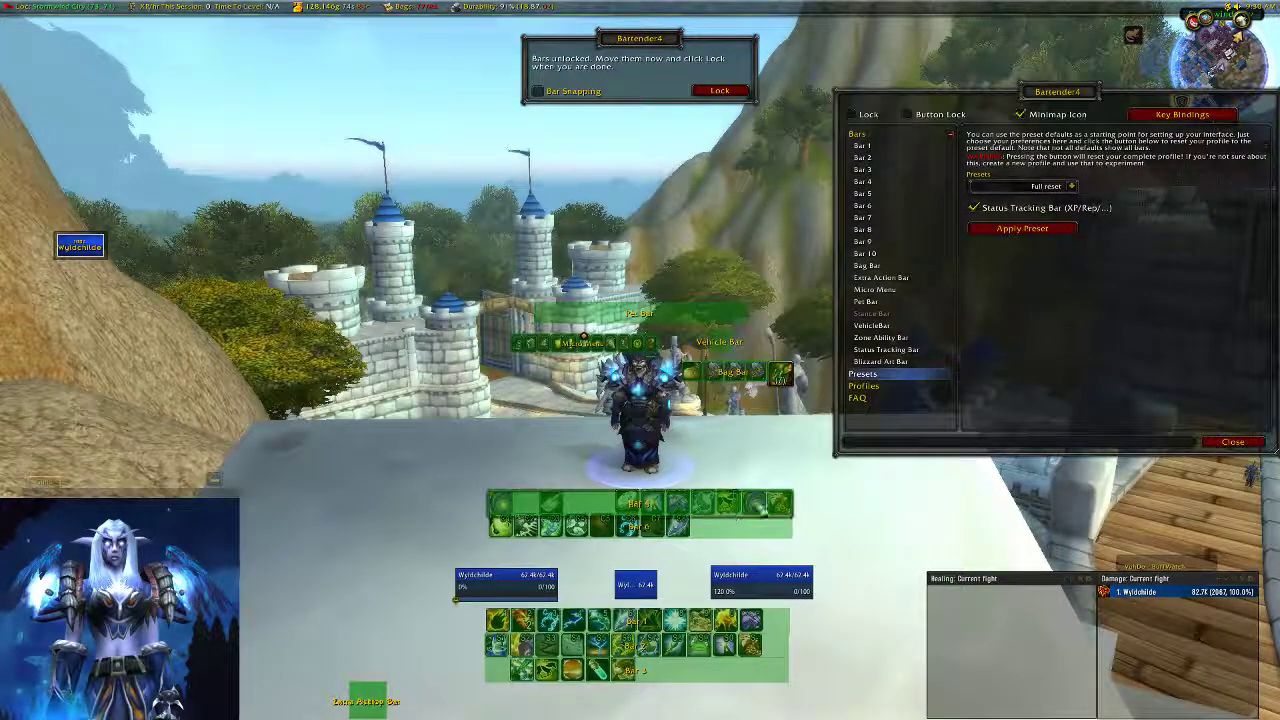
pyautogui.moveTo(740, 503); pyautogui.dragTo(752, 465)
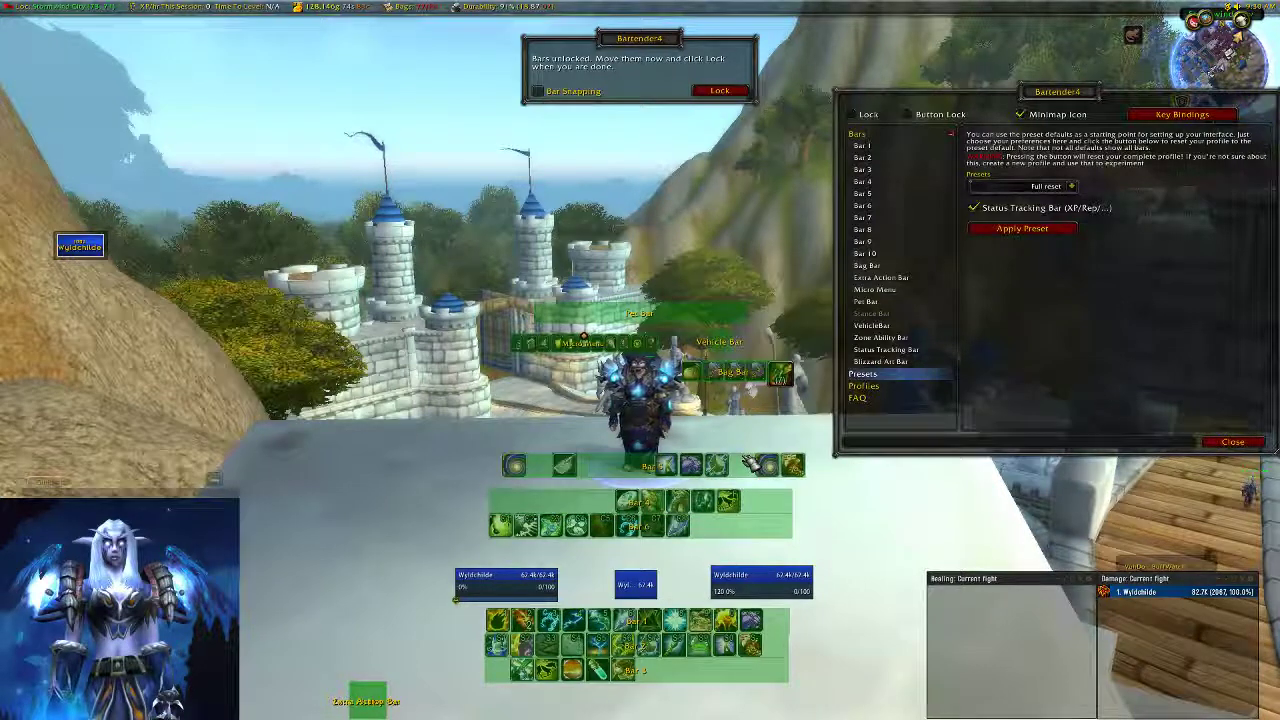
# - Put Bar 4 beside the tower at upper right and Bar 5 in its own row above Bar 6
pyautogui.moveTo(1085, 105); pyautogui.dragTo(273, 66)
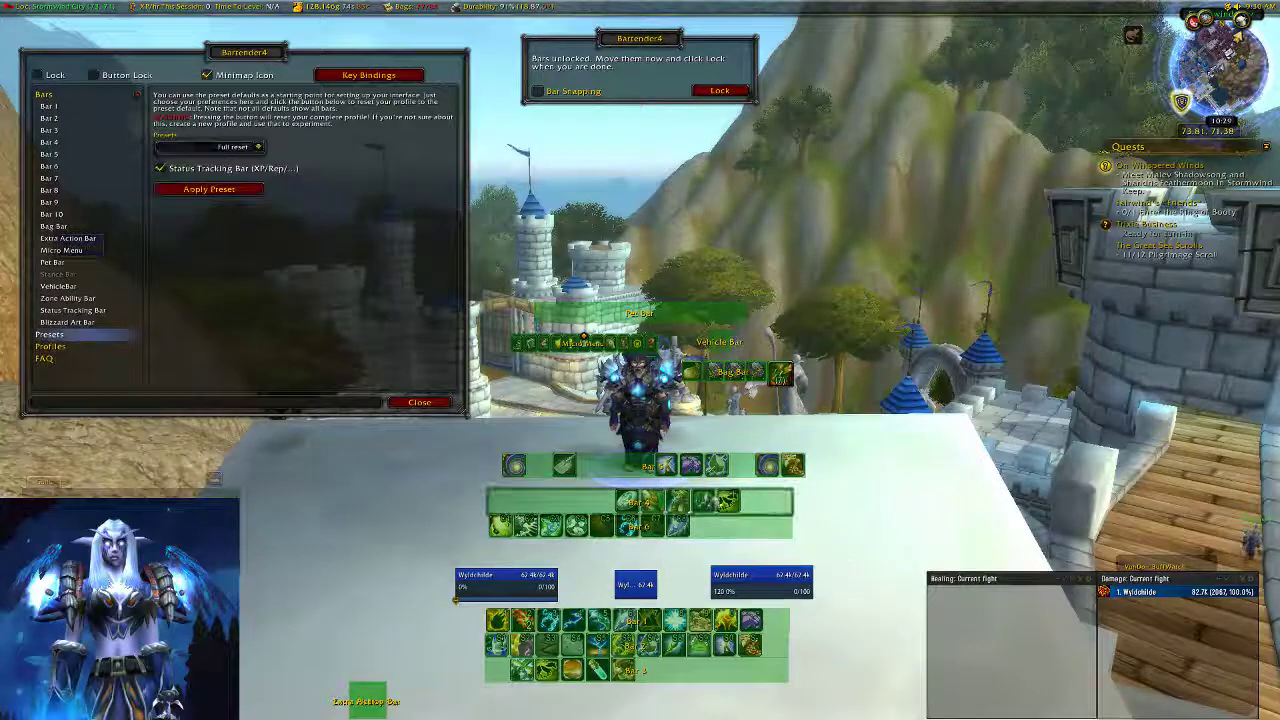
pyautogui.moveTo(578, 505); pyautogui.dragTo(1068, 326)
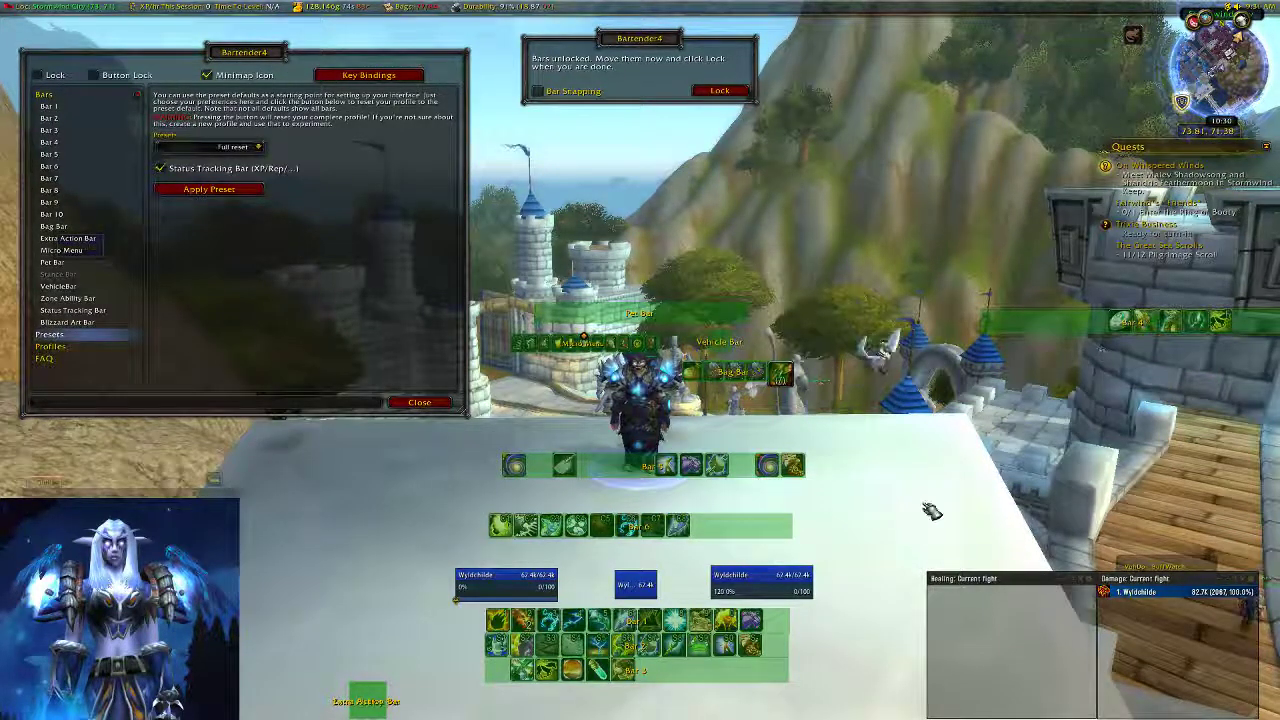
pyautogui.moveTo(629, 466); pyautogui.dragTo(618, 502)
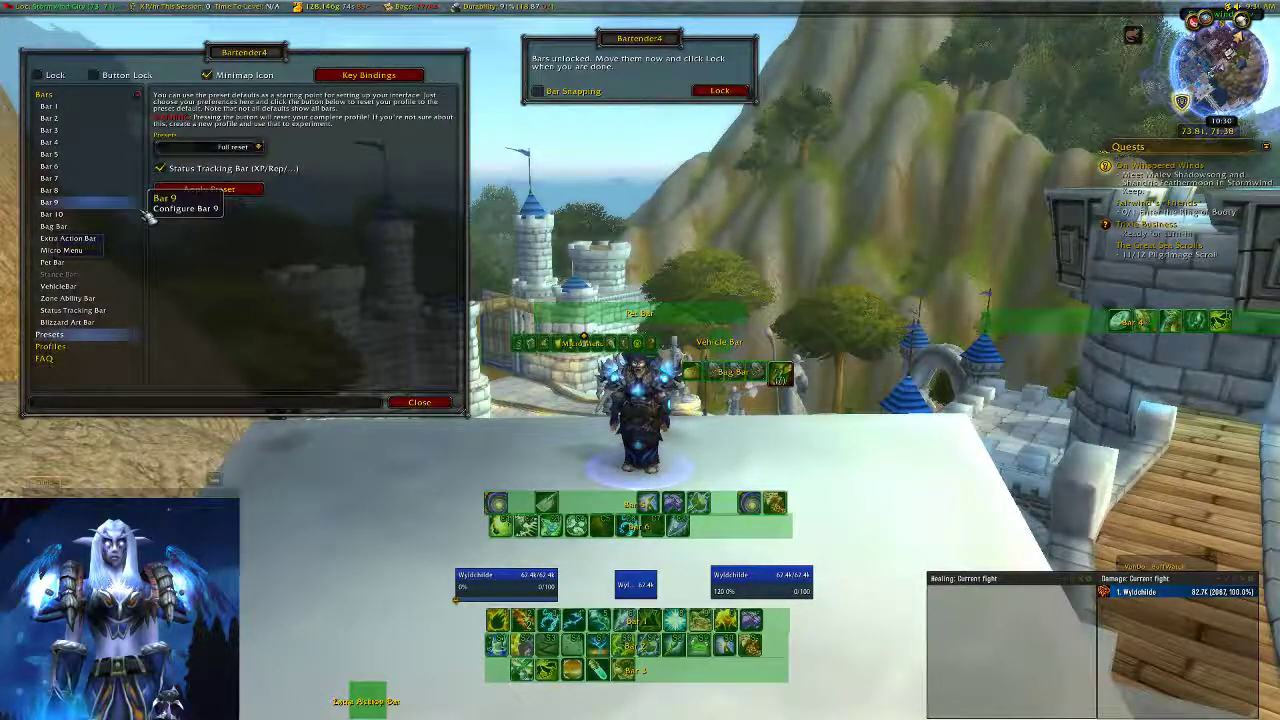
pyautogui.moveTo(614, 505); pyautogui.dragTo(669, 470)
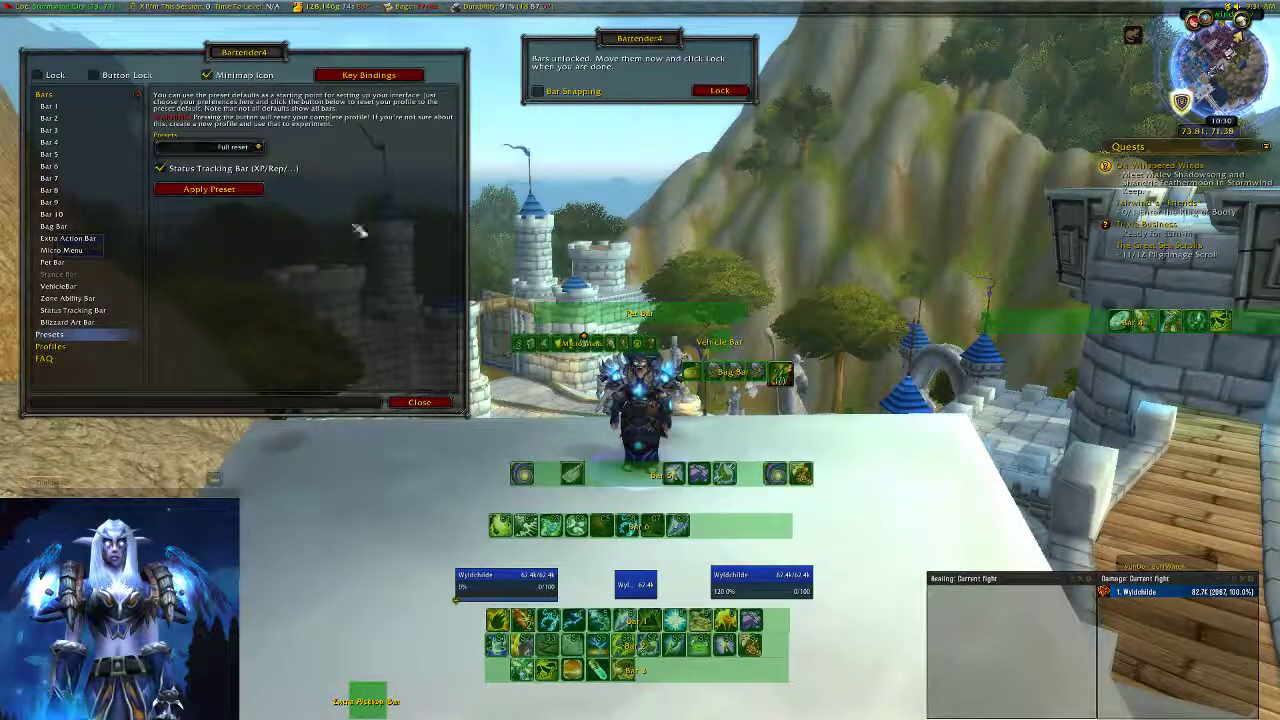
pyautogui.click(38, 75)
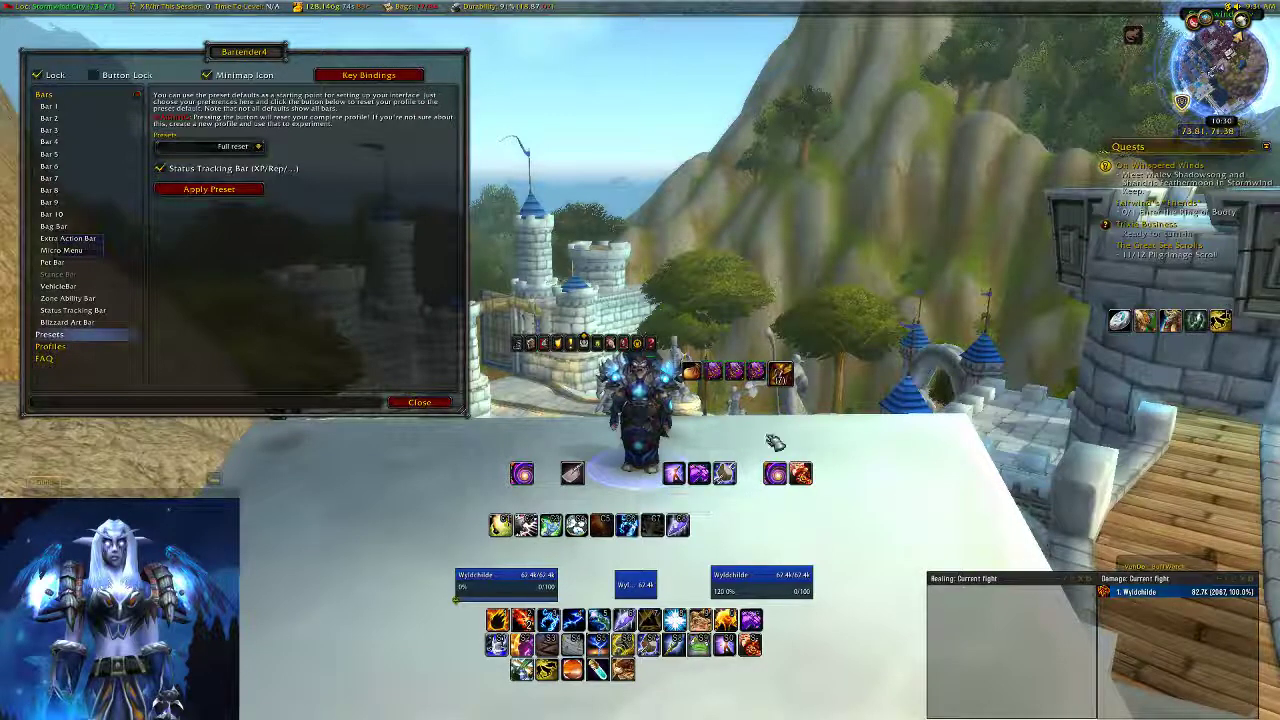
pyautogui.click(40, 75)
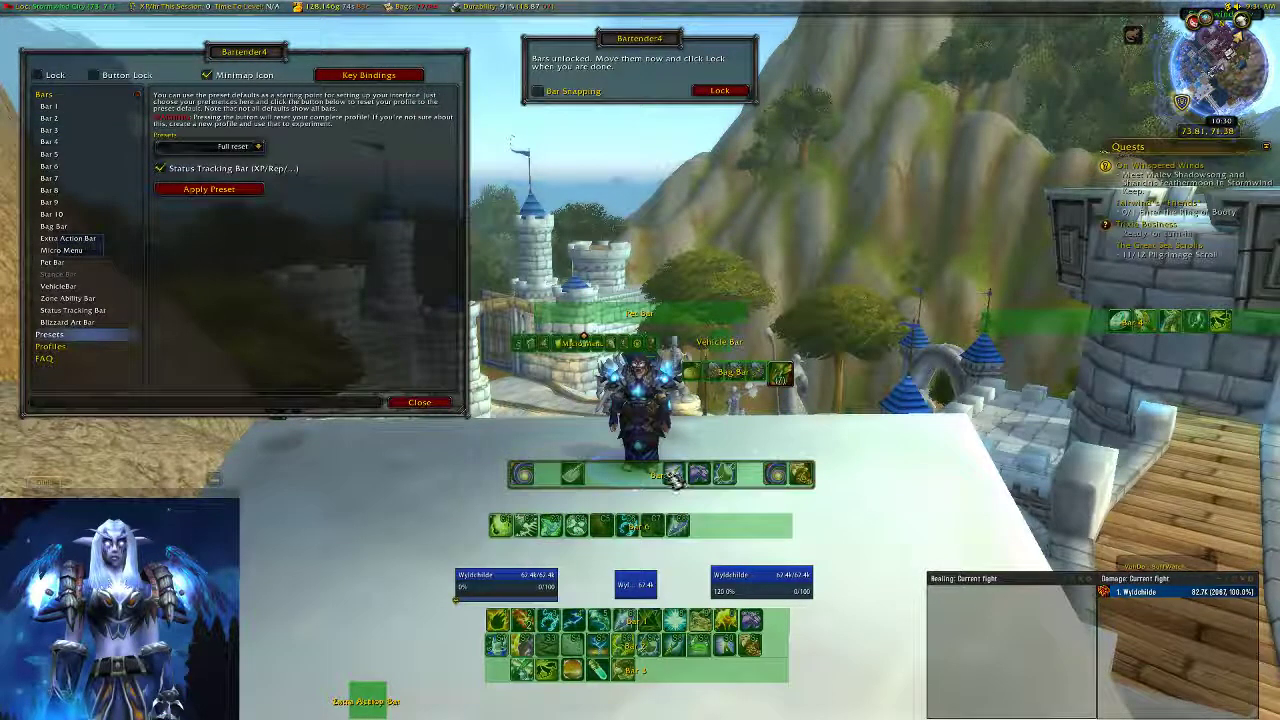
pyautogui.moveTo(648, 480); pyautogui.dragTo(620, 462)
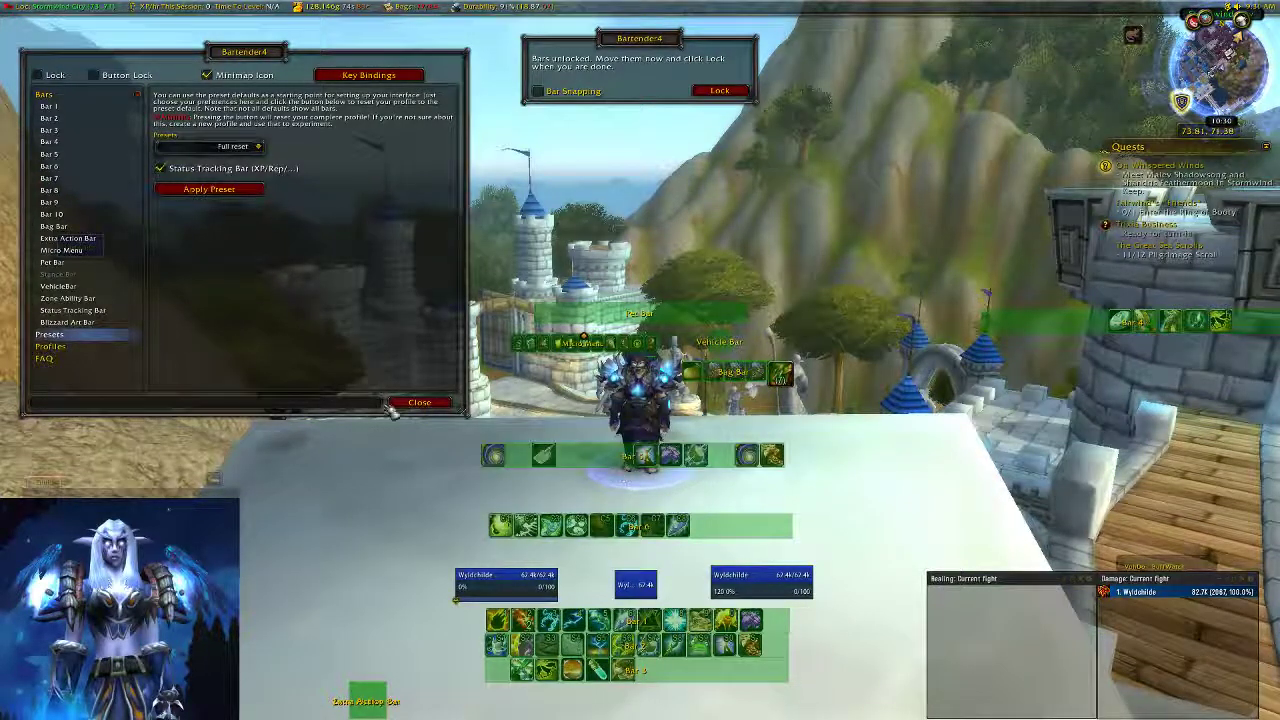
# - Disable Bar 5 and Bar 6
pyautogui.click(107, 162)
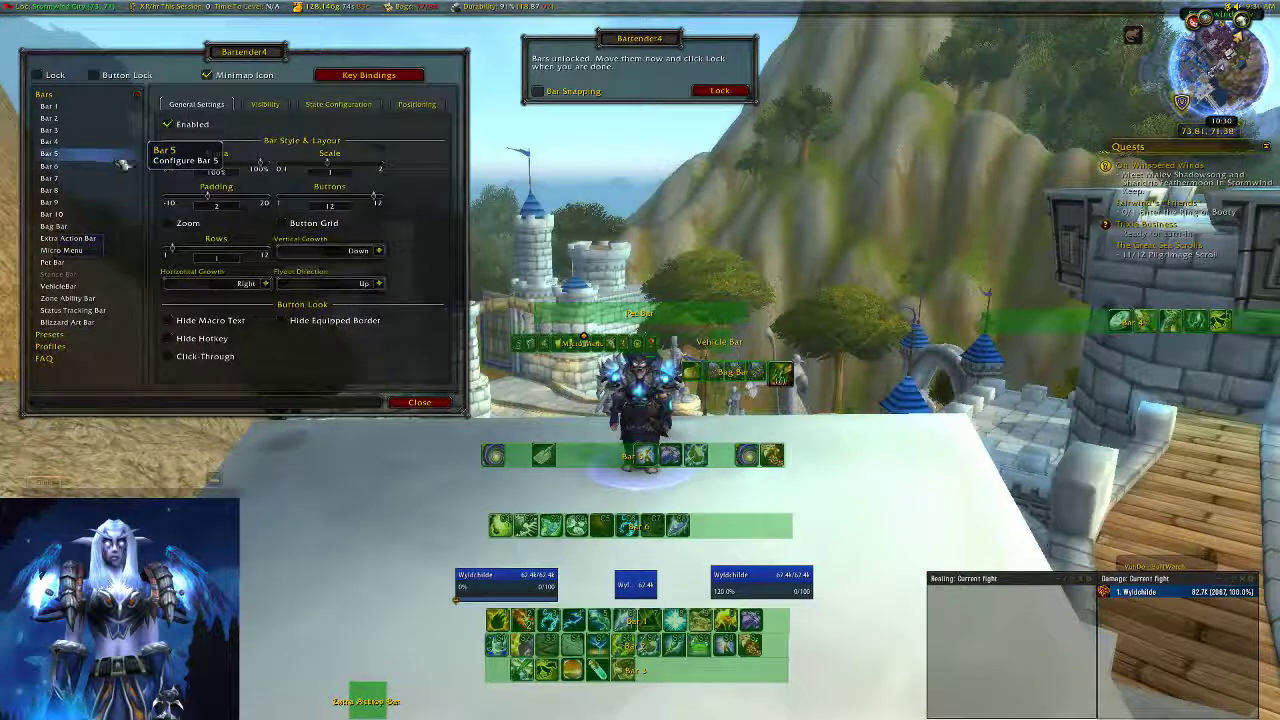
pyautogui.click(190, 127)
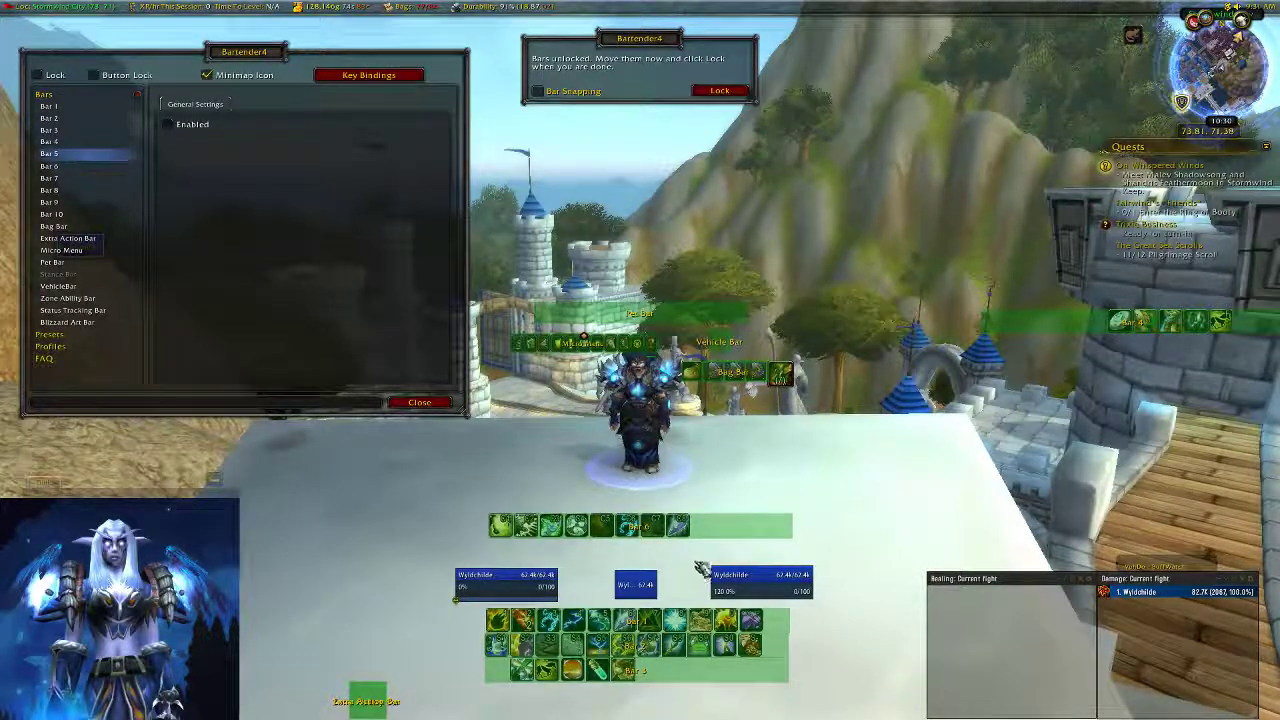
pyautogui.click(106, 168)
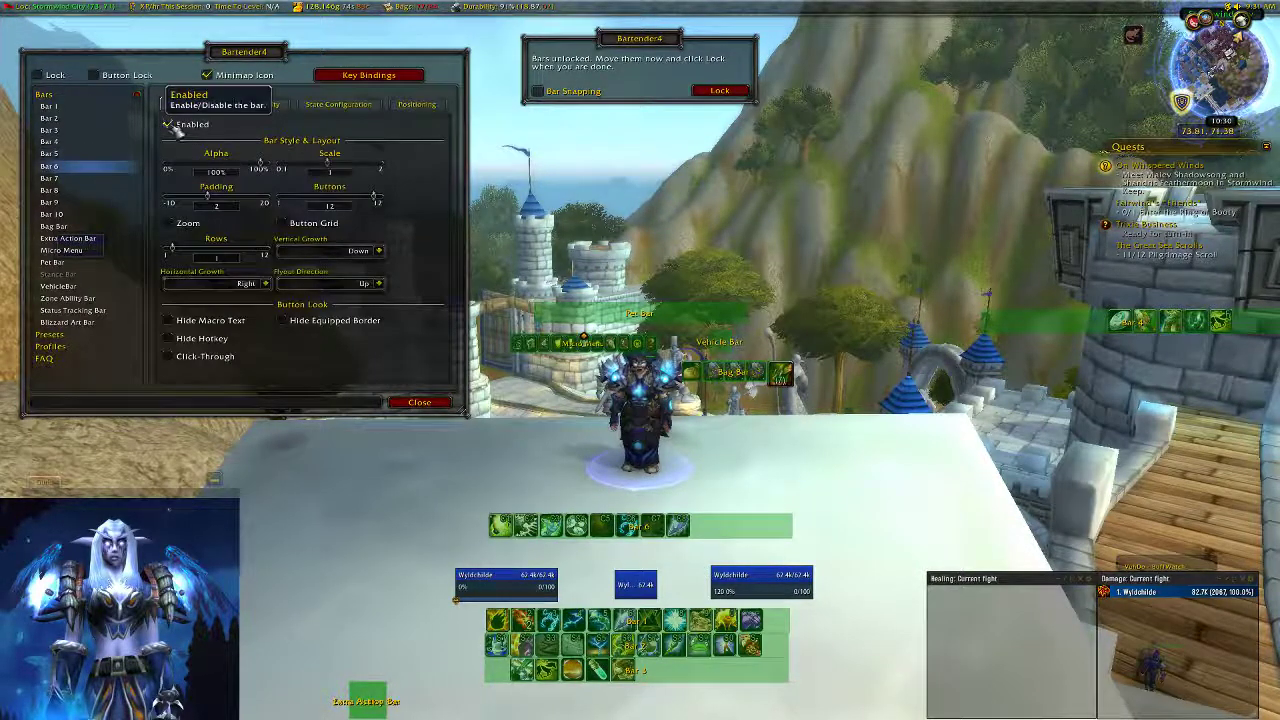
pyautogui.click(167, 124)
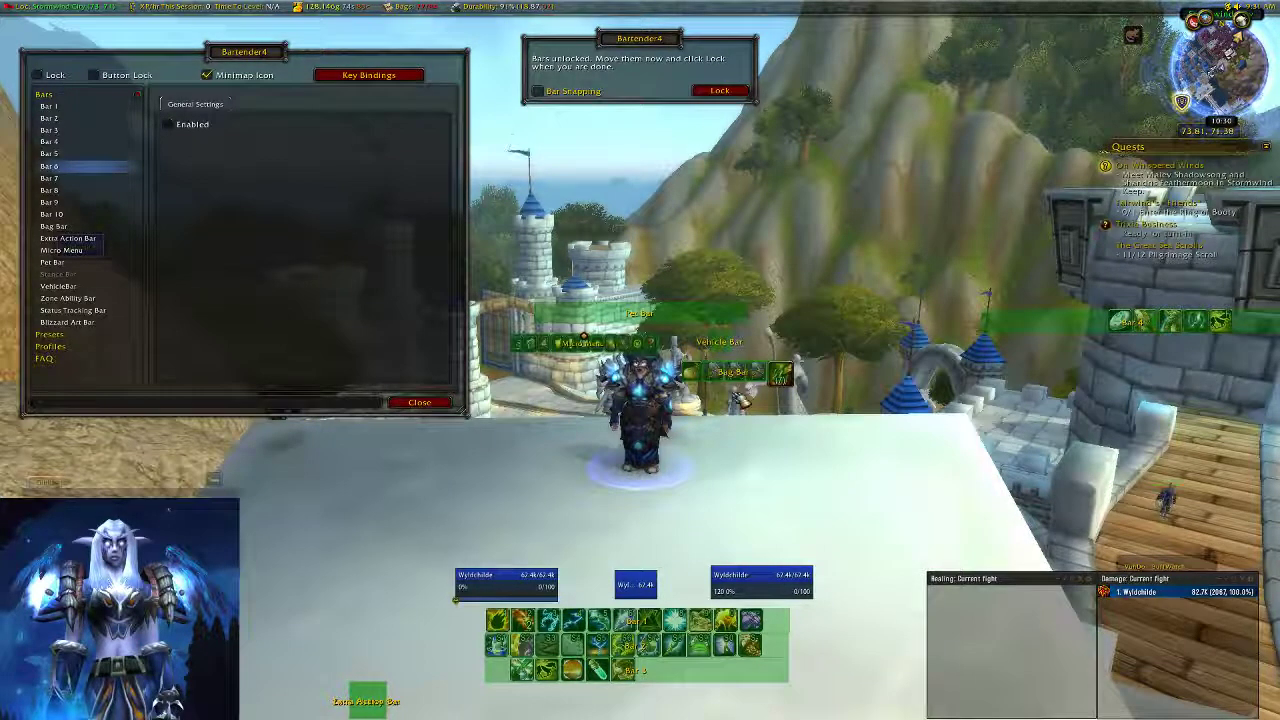
# - Move the Pet Bar below the action bars and the Bag Bar to the lower right
pyautogui.moveTo(662, 318); pyautogui.dragTo(657, 709)
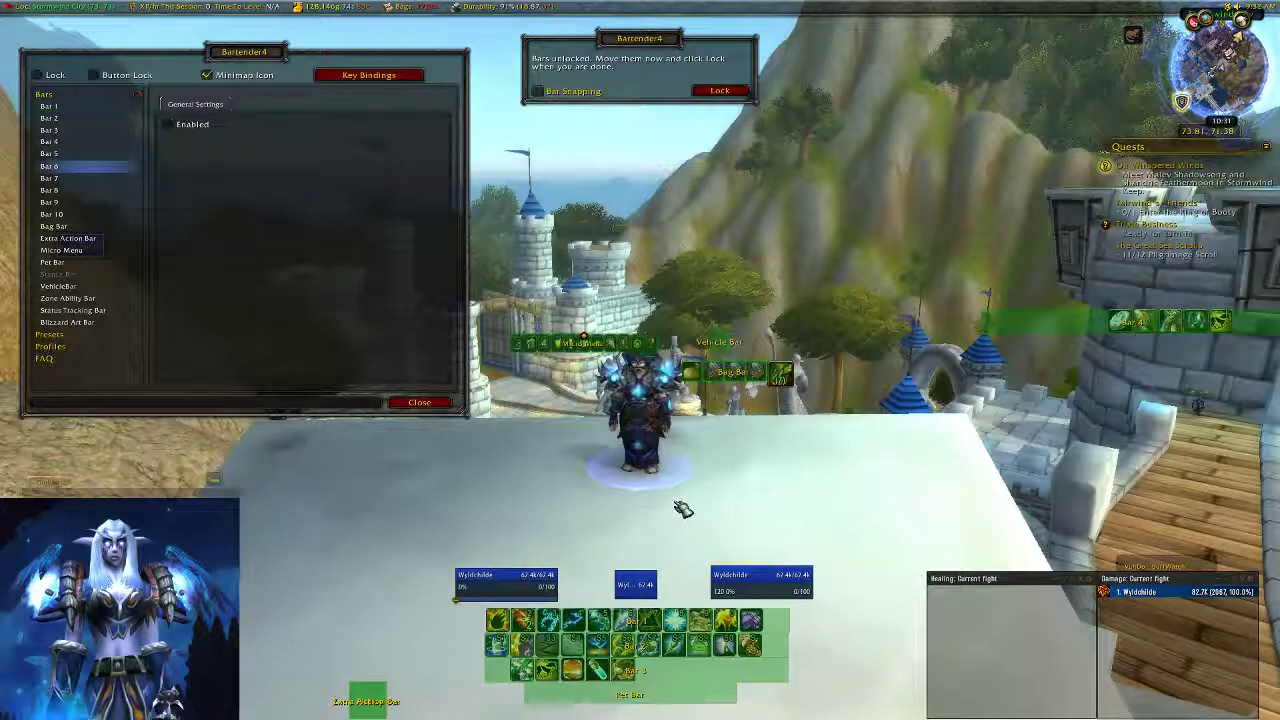
pyautogui.moveTo(783, 383); pyautogui.dragTo(1133, 518)
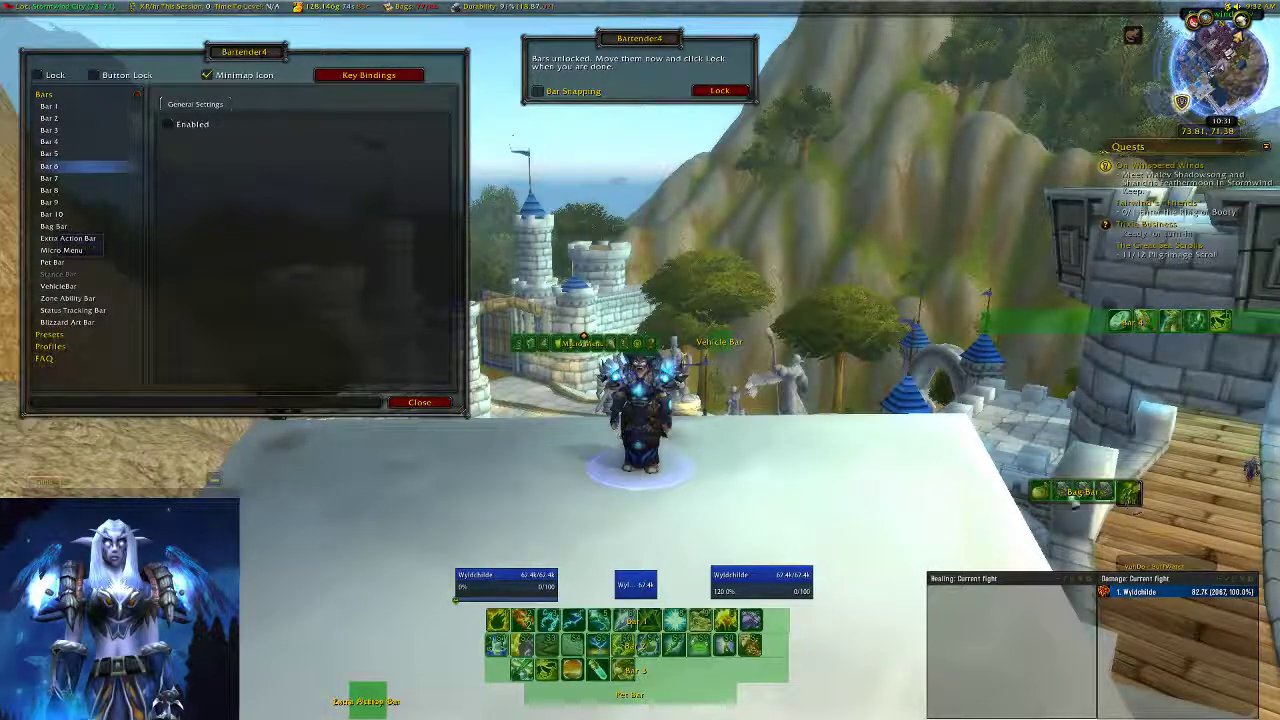
pyautogui.click(60, 228)
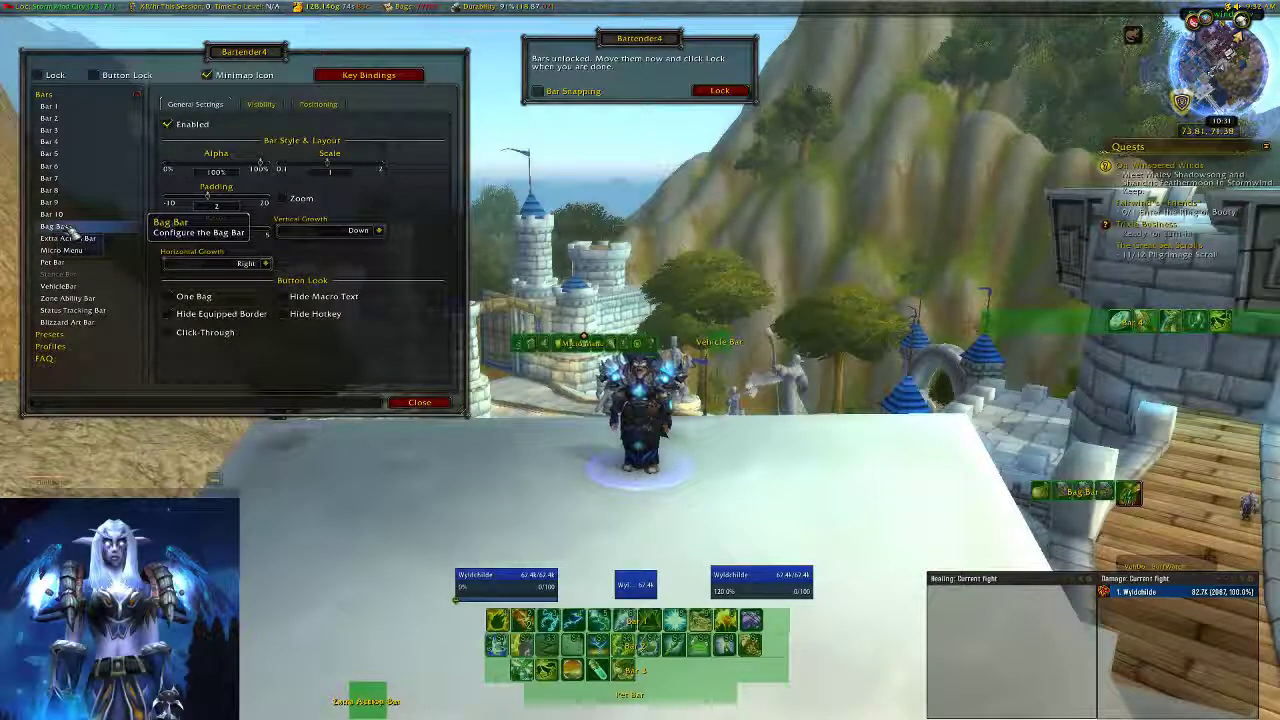
# - Switch the Bag Bar to One Bag and place it and the Micro Menu above the Healing meter
pyautogui.click(214, 298)
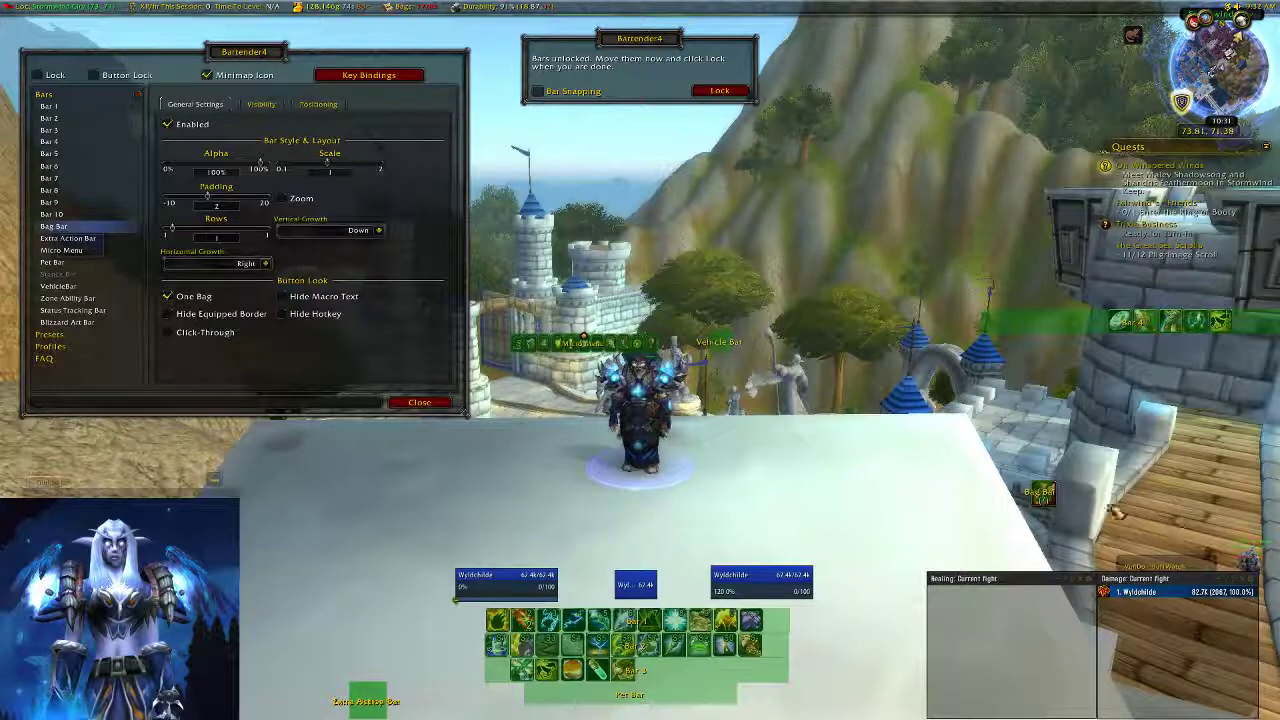
pyautogui.moveTo(1040, 492)
pyautogui.mouseDown()
pyautogui.moveTo(935, 472)
pyautogui.moveTo(944, 562)
pyautogui.mouseUp()
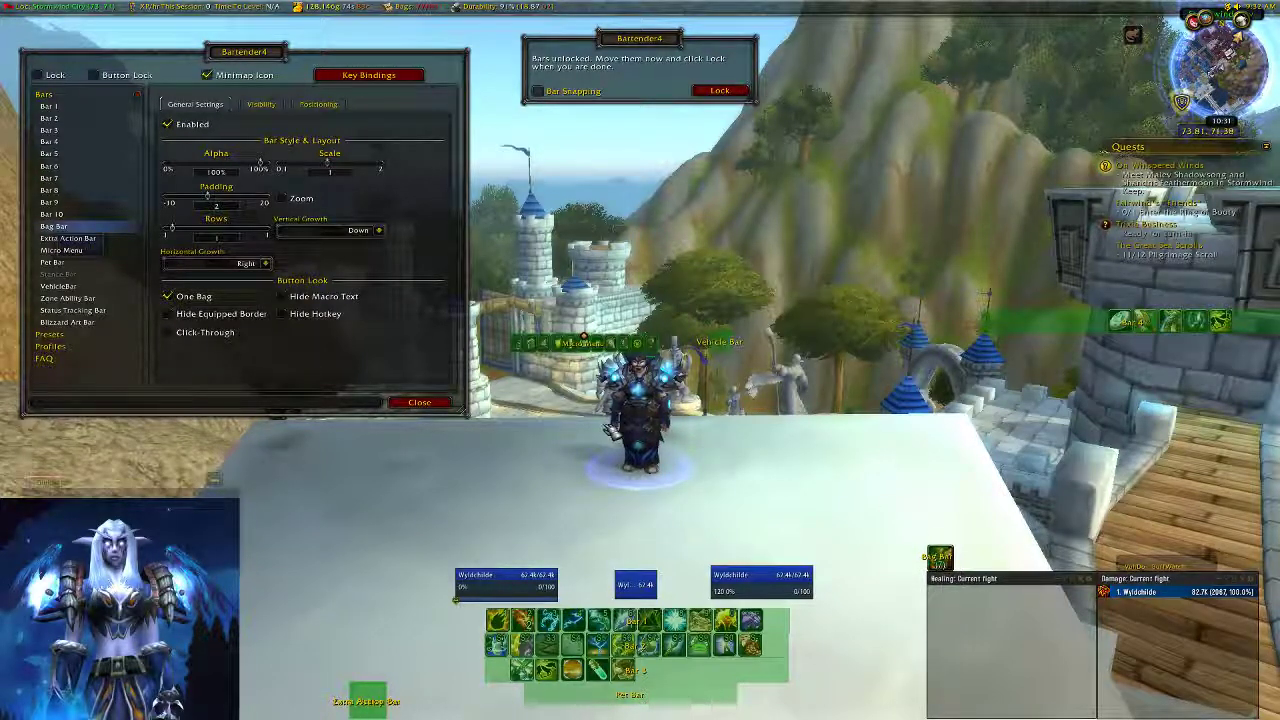
pyautogui.moveTo(594, 368); pyautogui.dragTo(830, 440)
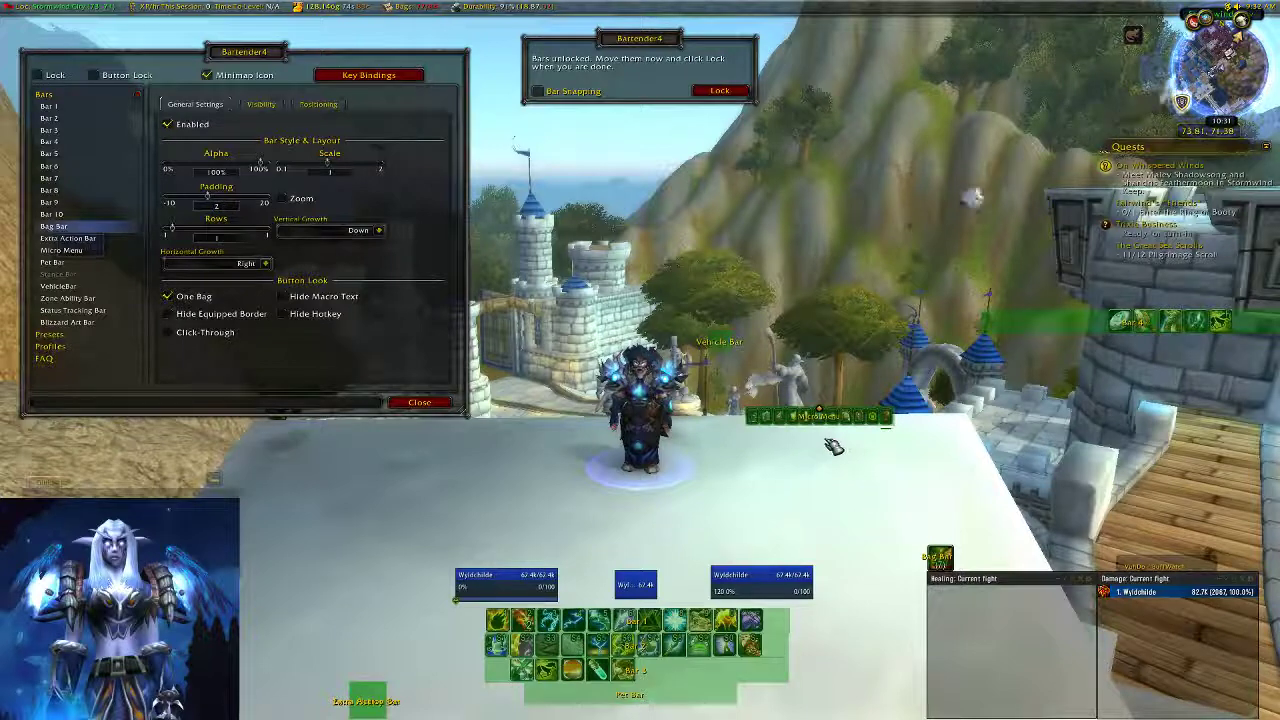
pyautogui.moveTo(828, 425)
pyautogui.mouseDown()
pyautogui.moveTo(1030, 530)
pyautogui.moveTo(1051, 582)
pyautogui.mouseUp()
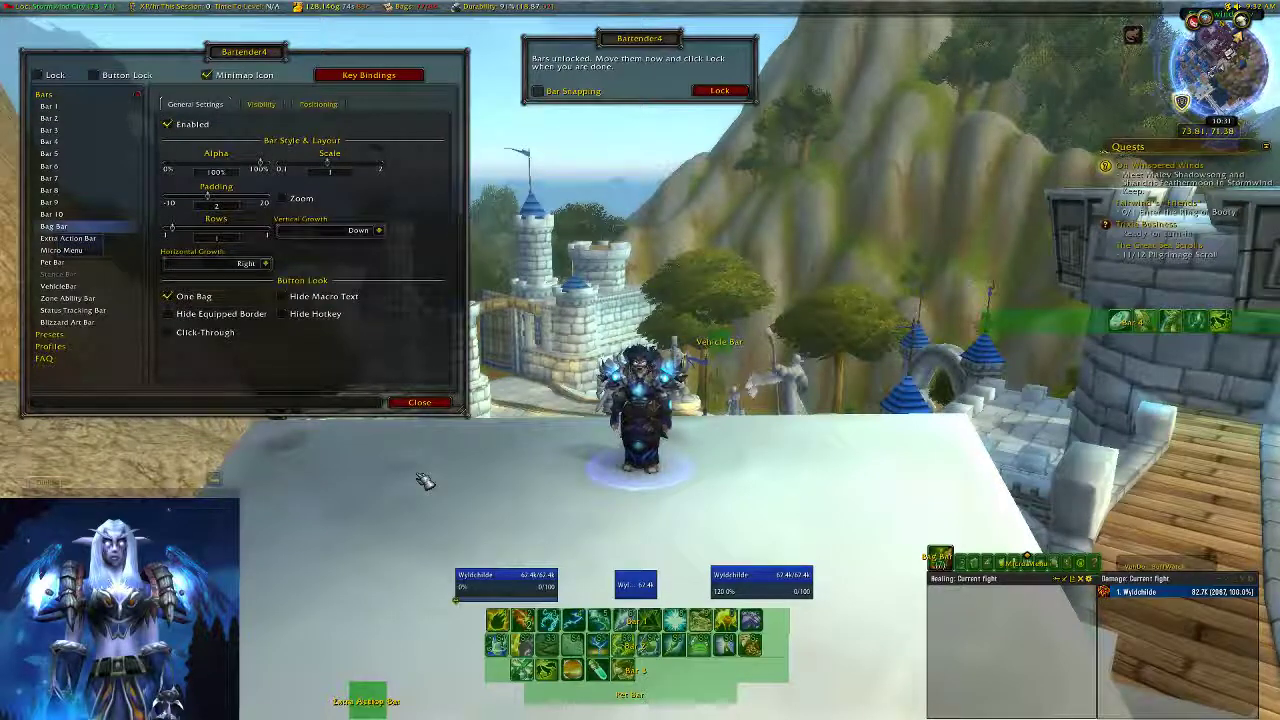
pyautogui.click(82, 252)
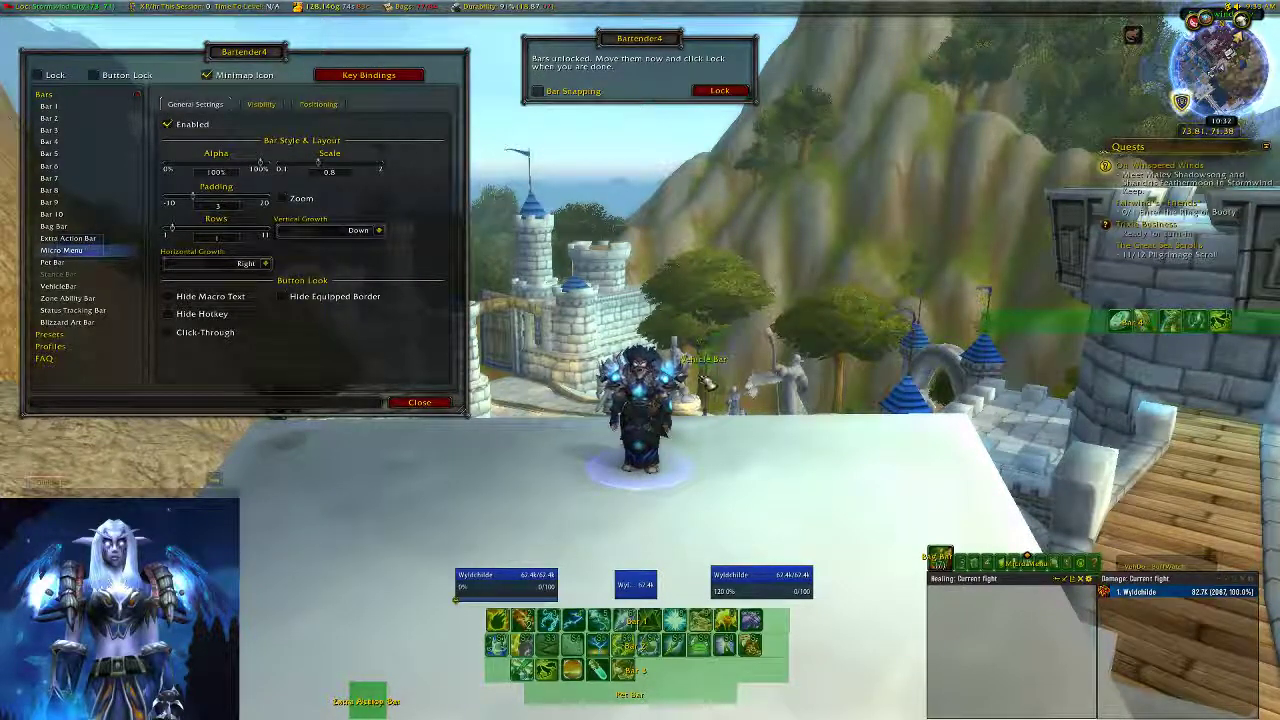
# - Place the Vehicle Bar just above the Extra Action Bar at bottom left and show Bar 4's settings
pyautogui.moveTo(612, 338); pyautogui.dragTo(375, 690)
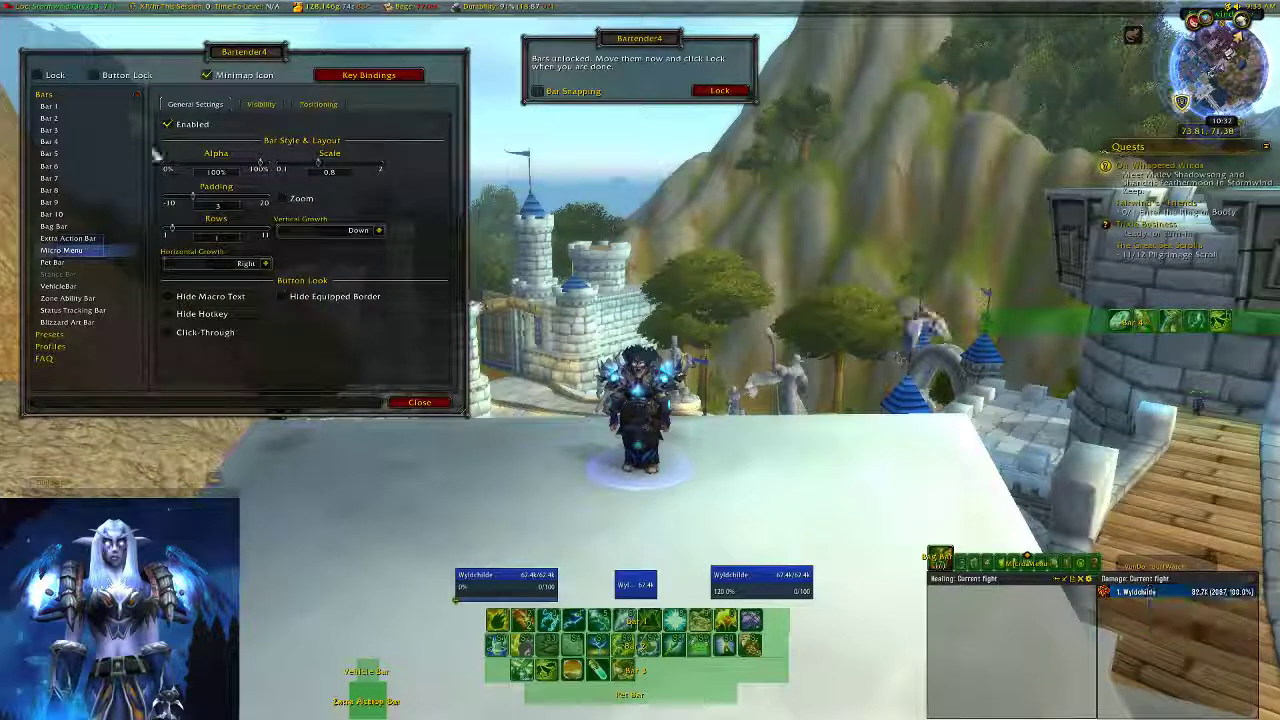
pyautogui.click(95, 145)
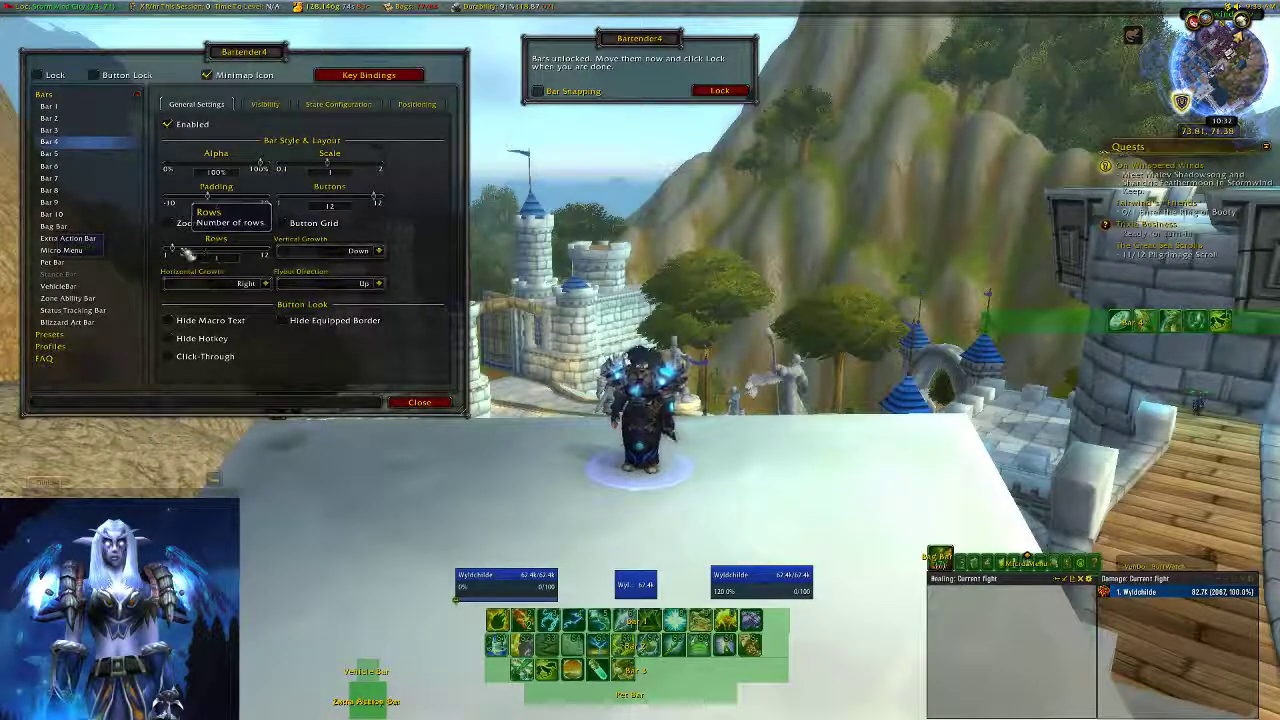
# - Set Bar 4 to 12 rows and align the resulting column along the right screen edge
pyautogui.moveTo(176, 252); pyautogui.dragTo(264, 254)
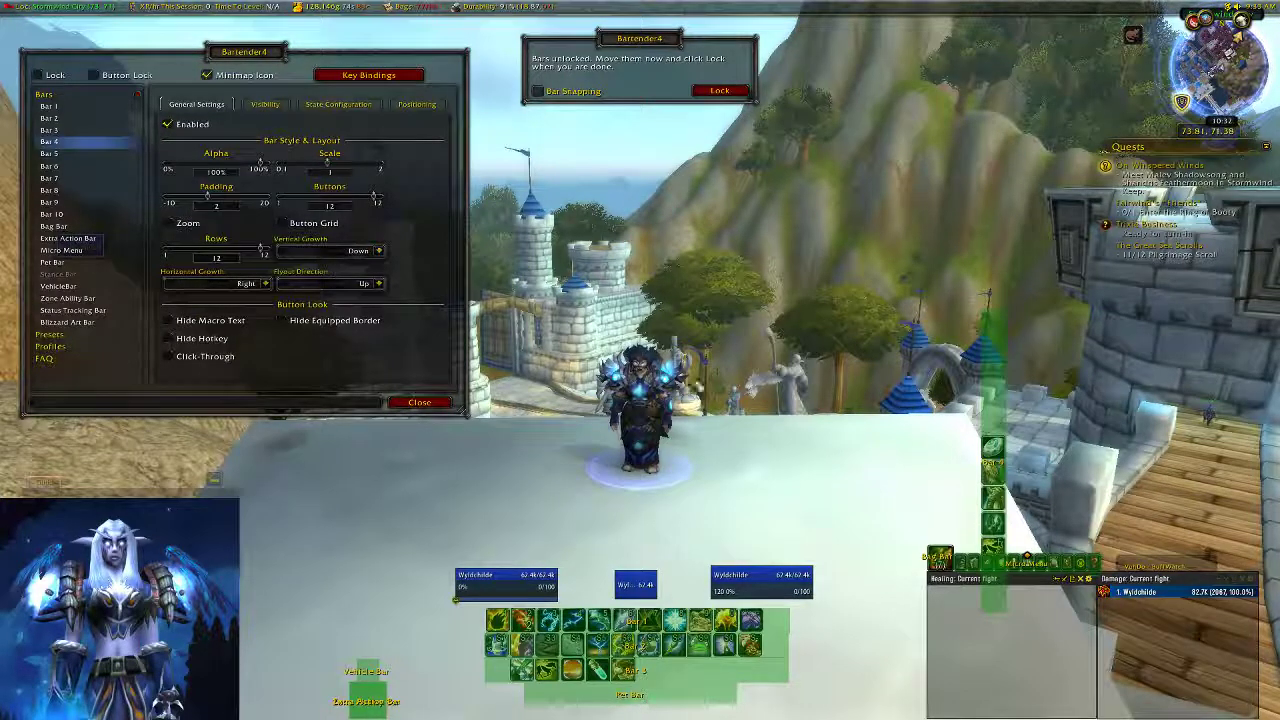
pyautogui.moveTo(976, 420); pyautogui.dragTo(1276, 326)
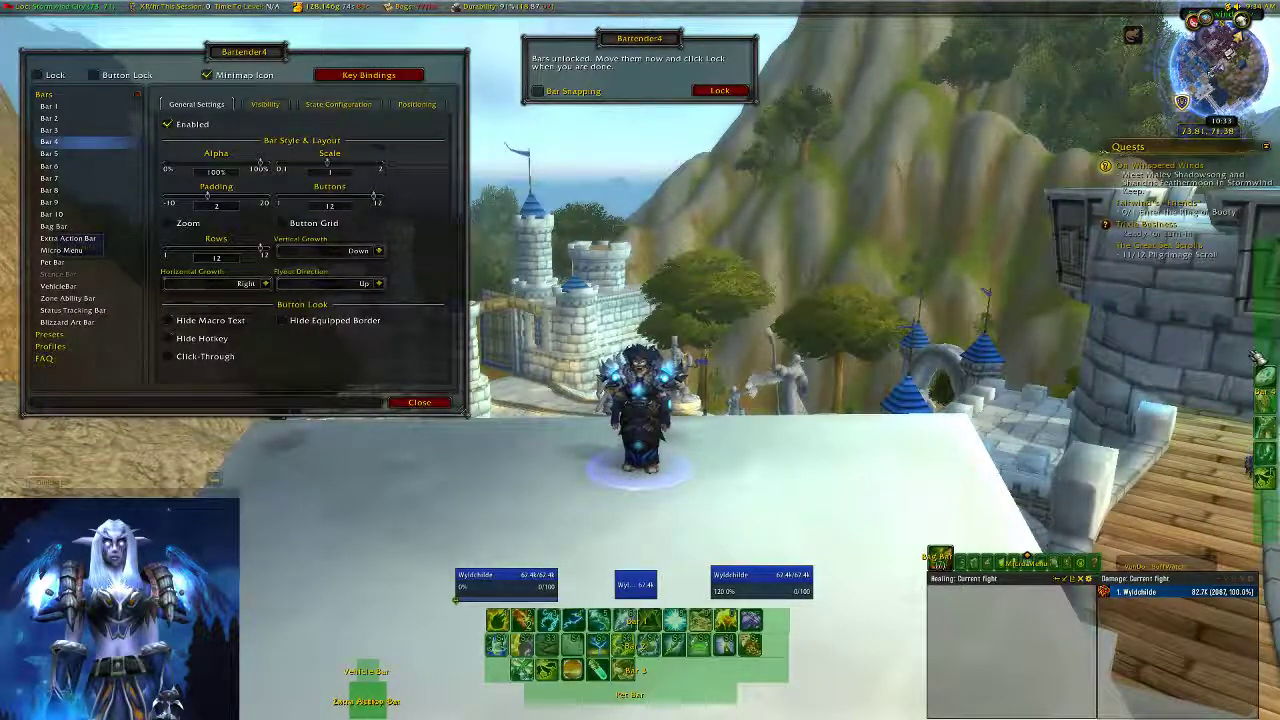
pyautogui.moveTo(1258, 355); pyautogui.dragTo(1274, 366)
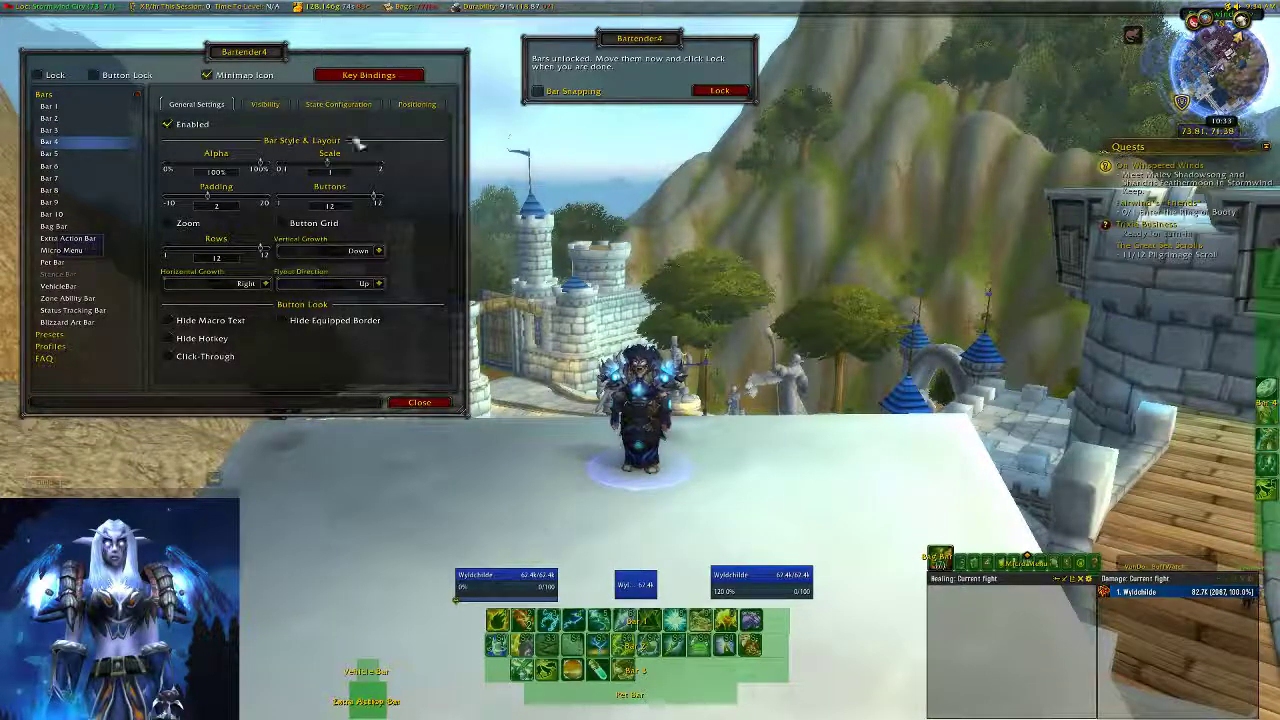
# - Enable Fade Out in Bar 4's Visibility settings and lock all bars
pyautogui.click(266, 104)
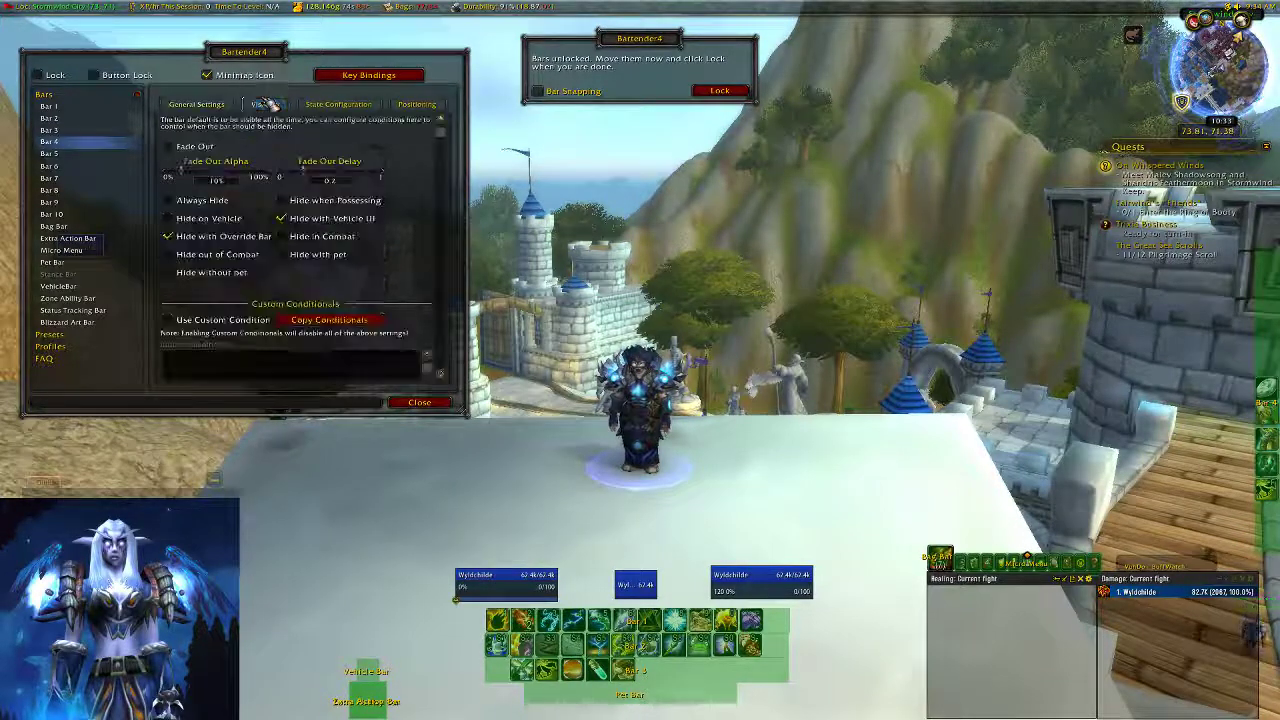
pyautogui.click(203, 147)
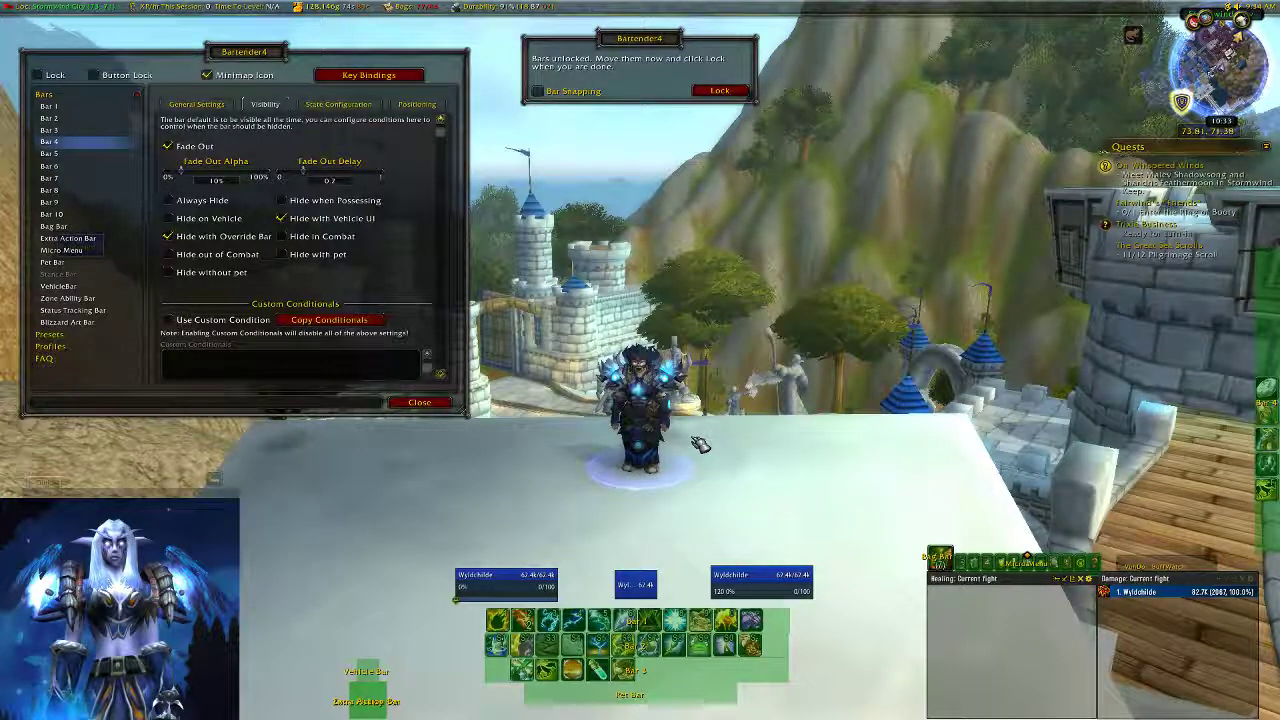
pyautogui.click(719, 90)
# - Close the backpack and the Bartender4 settings window
pyautogui.press('b')
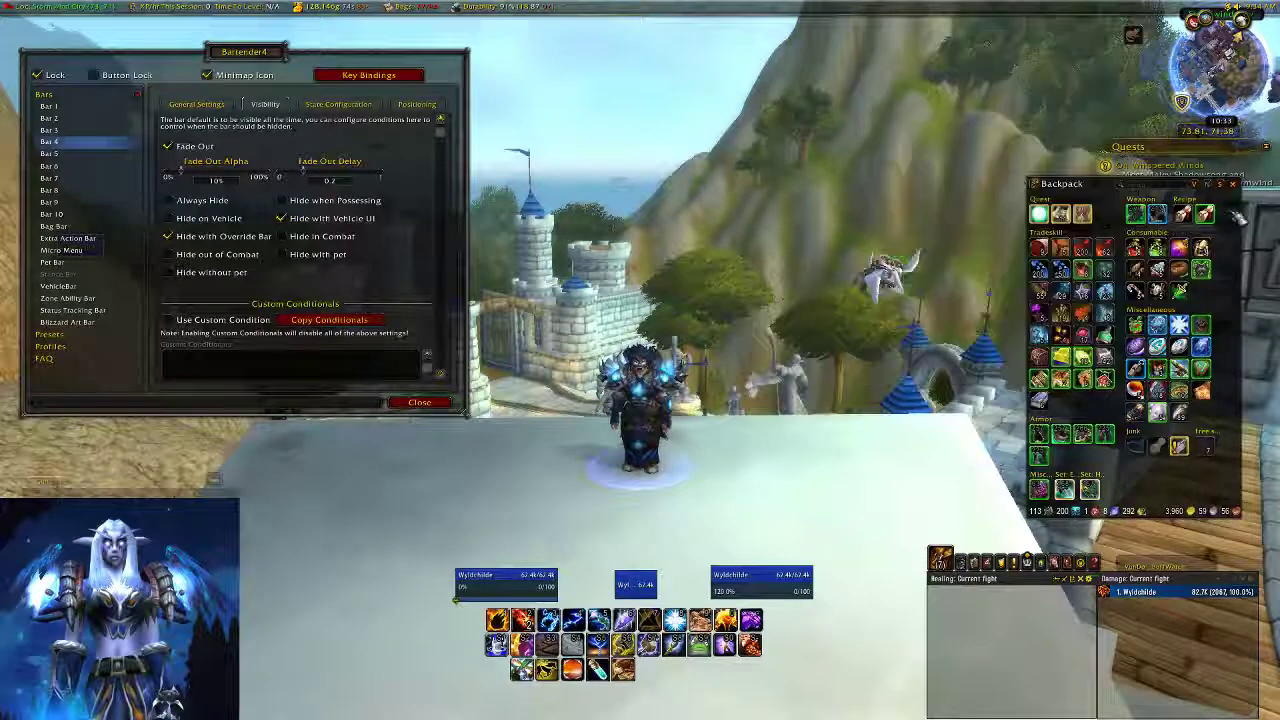
pyautogui.click(1245, 198)
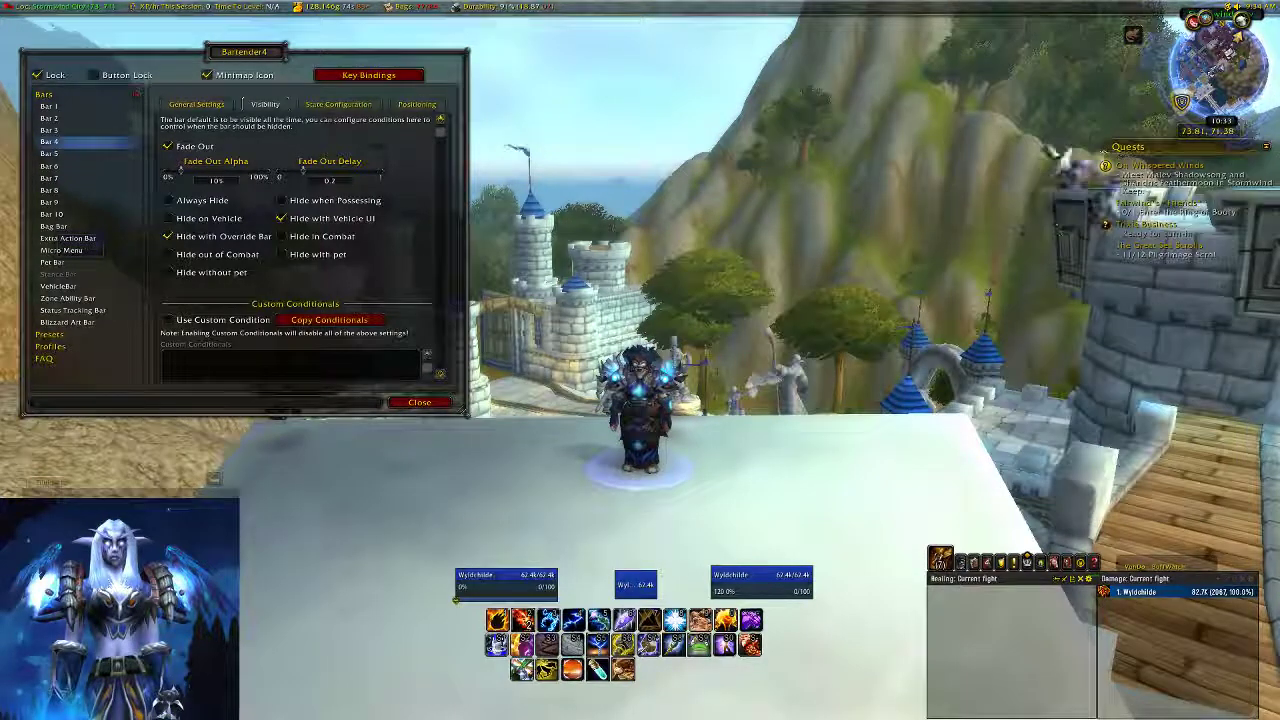
pyautogui.click(419, 402)
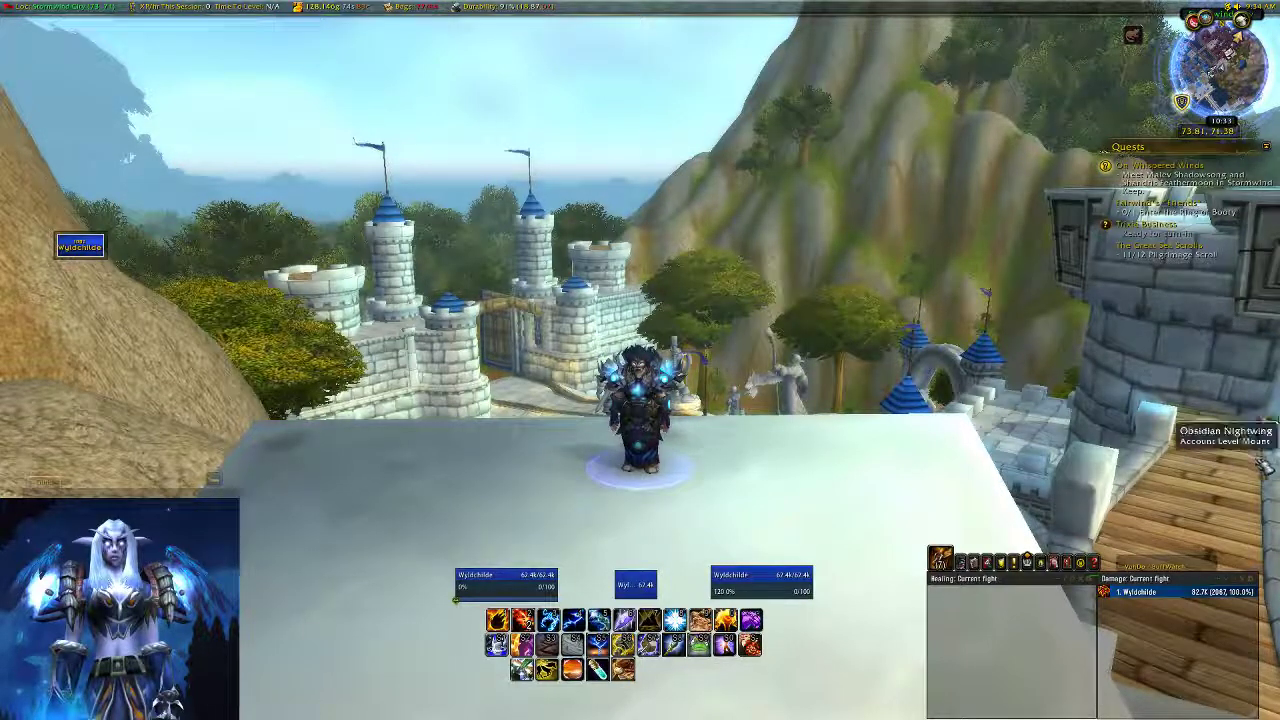
pyautogui.moveTo(1266, 438)
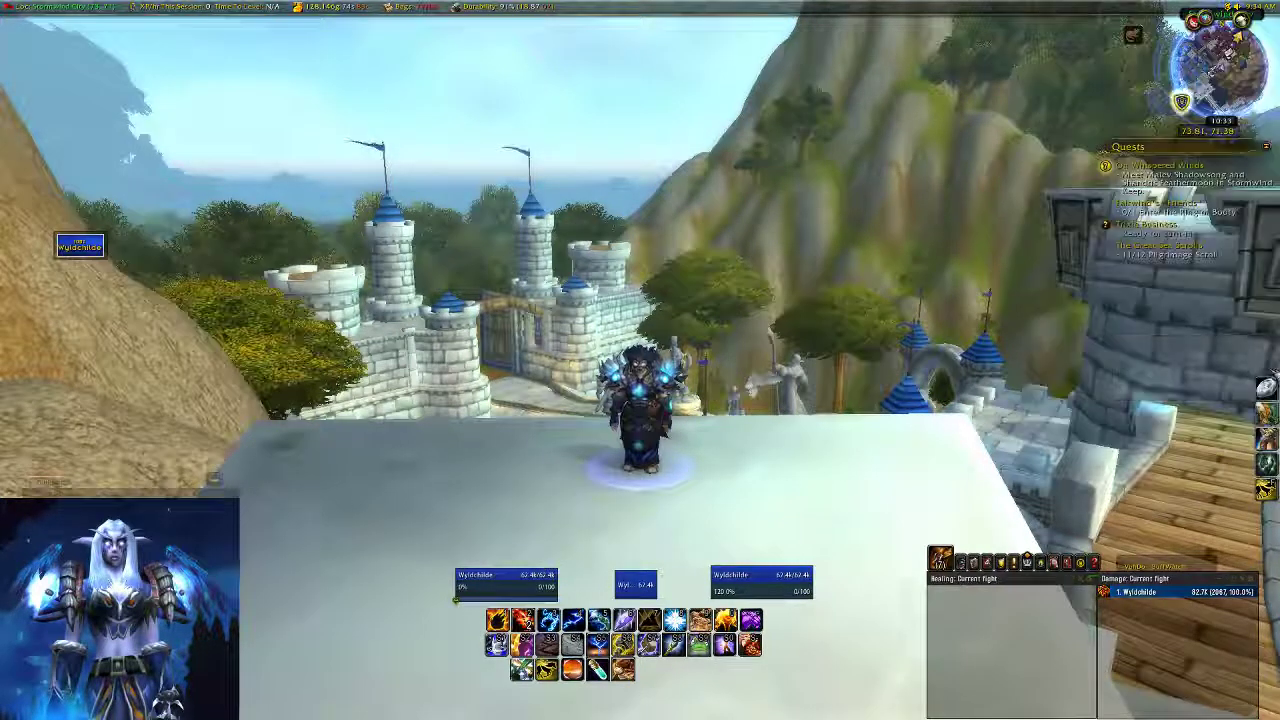